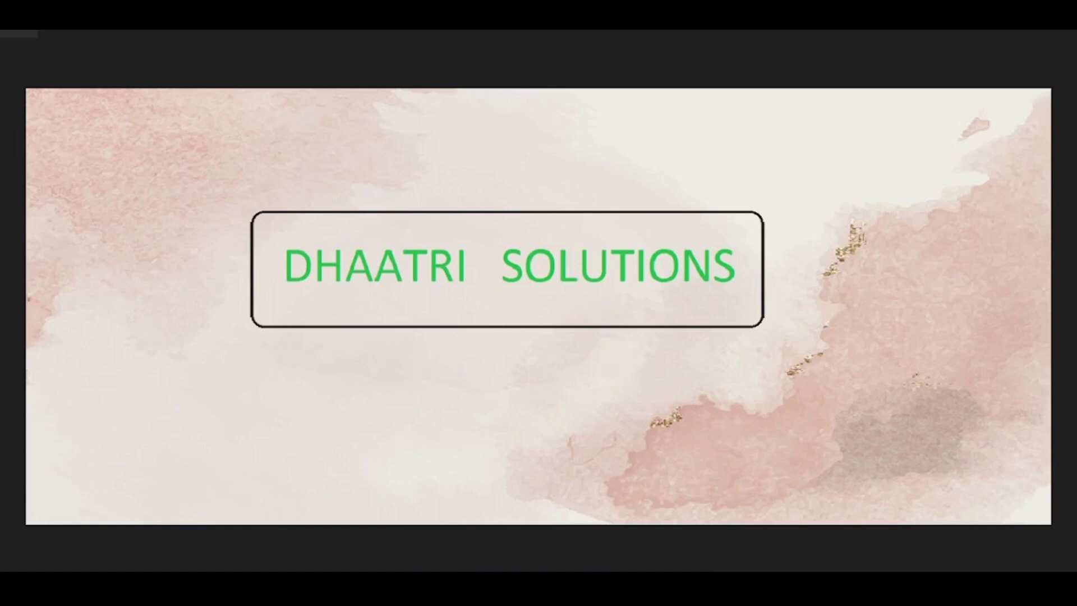
Show the EventHall.PNG diagram of admin and organizer features in Photos.
click(507, 520)
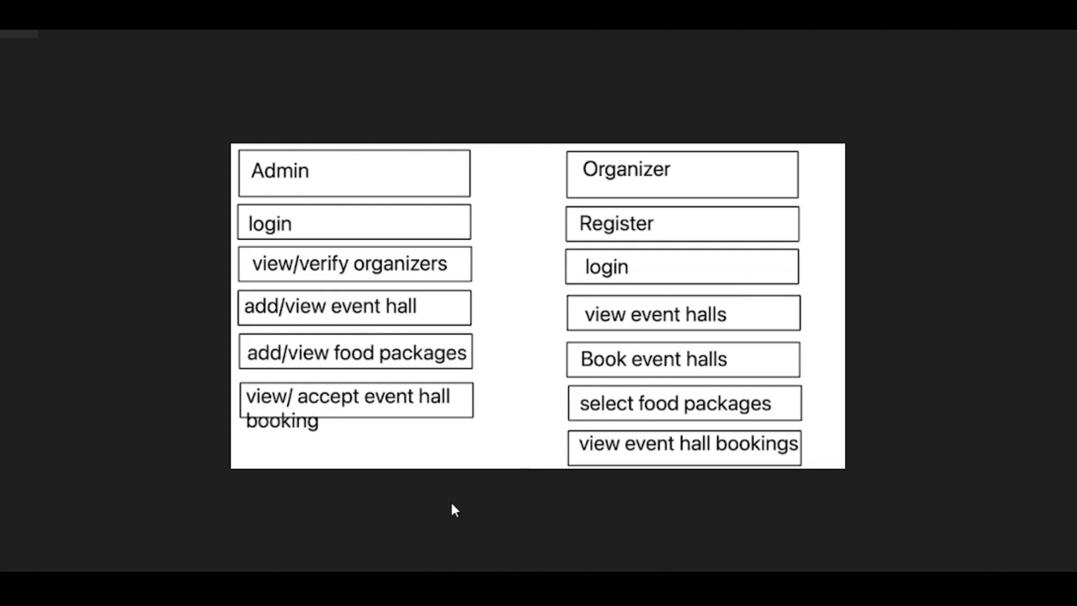
Bring up the Chrome window preview for the Event Management site (127.0.0.1:5000/logout).
mouse_move(440, 583)
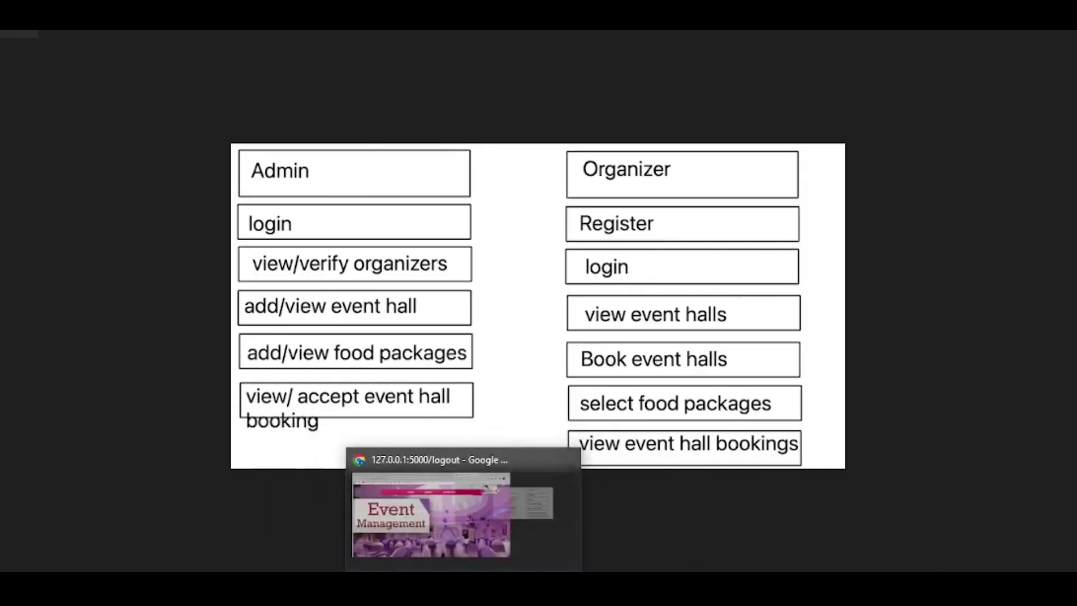
Log into the Event Management site as admin with the admin password.
click(430, 515)
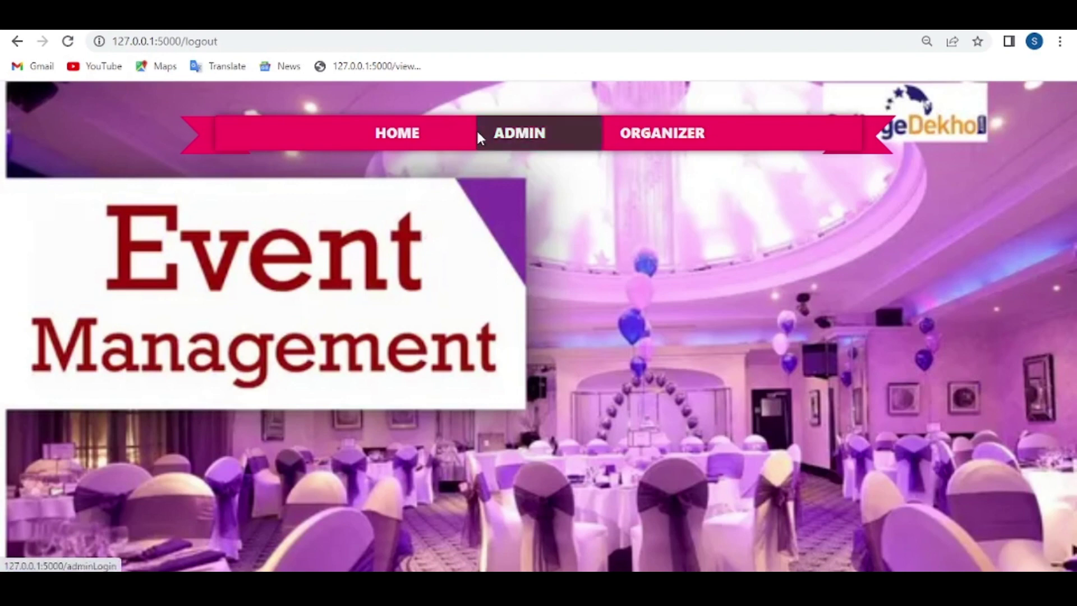
click(510, 141)
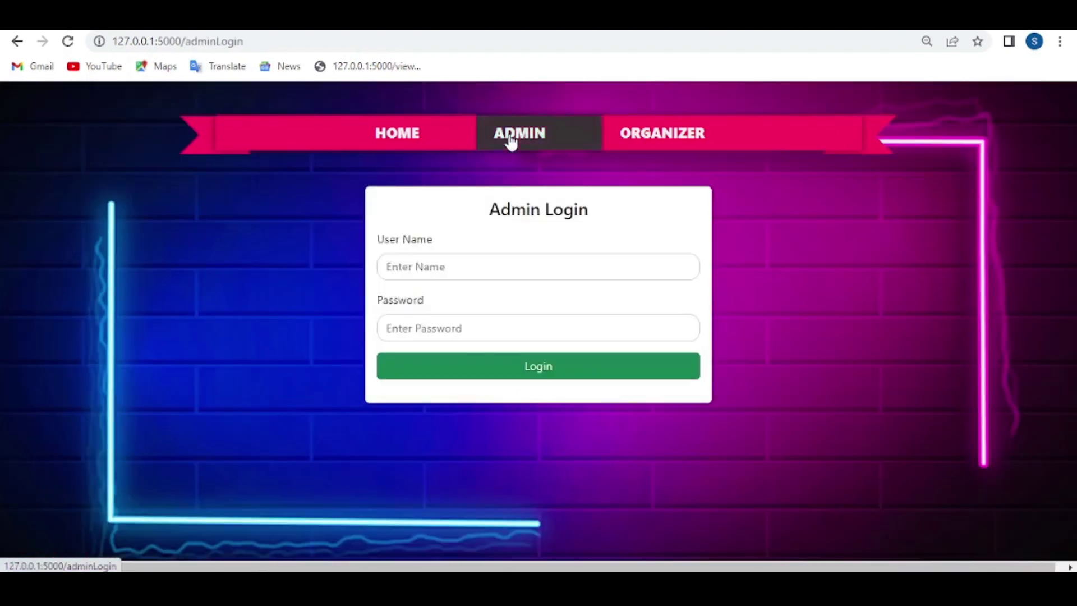
click(470, 265)
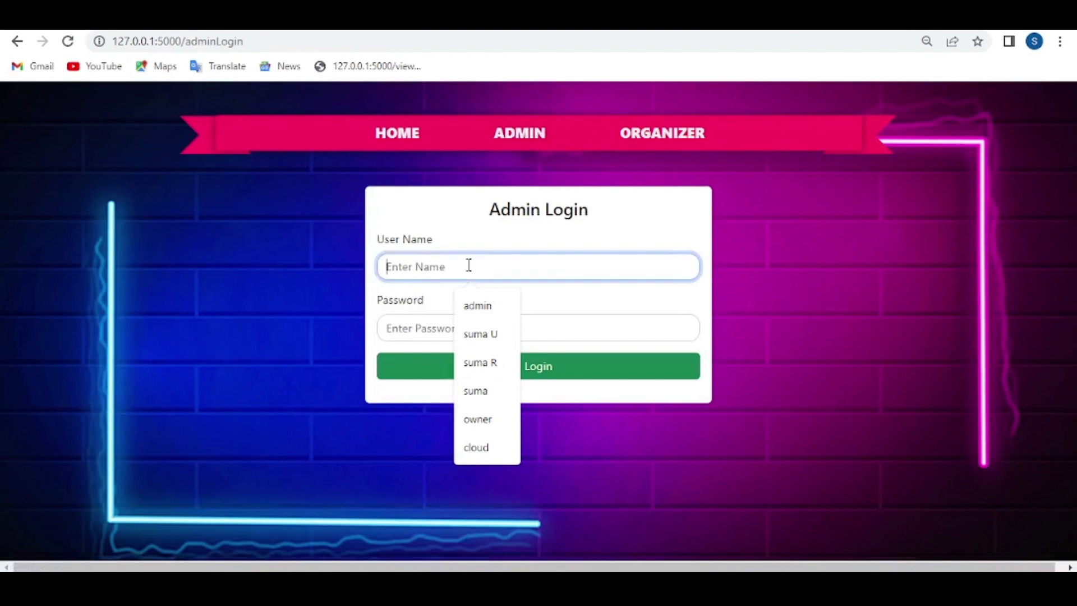
text(admin)
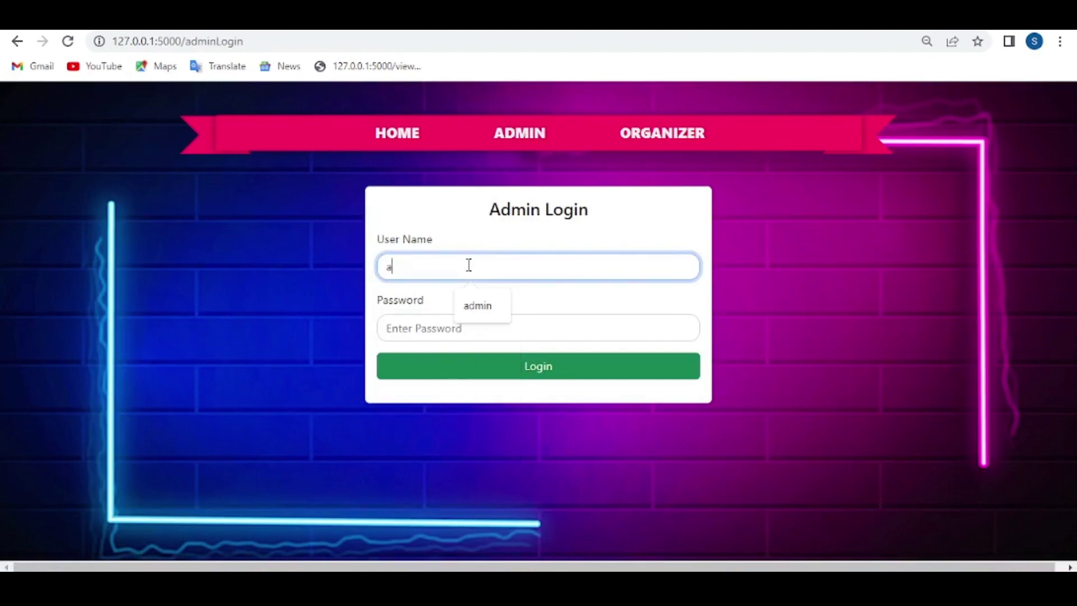
click(487, 337)
text(••••••)
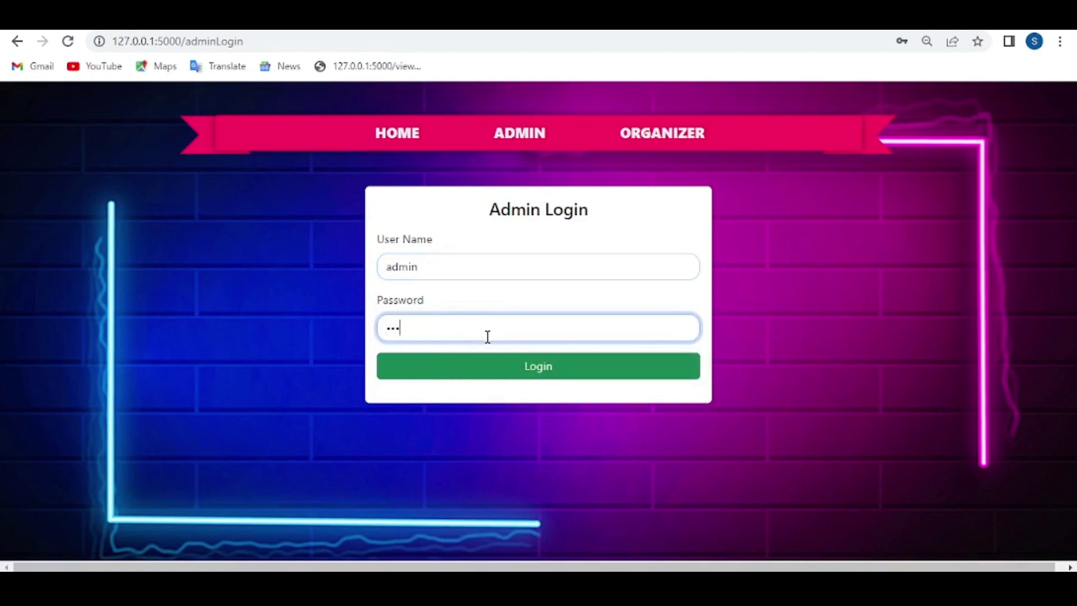
click(525, 367)
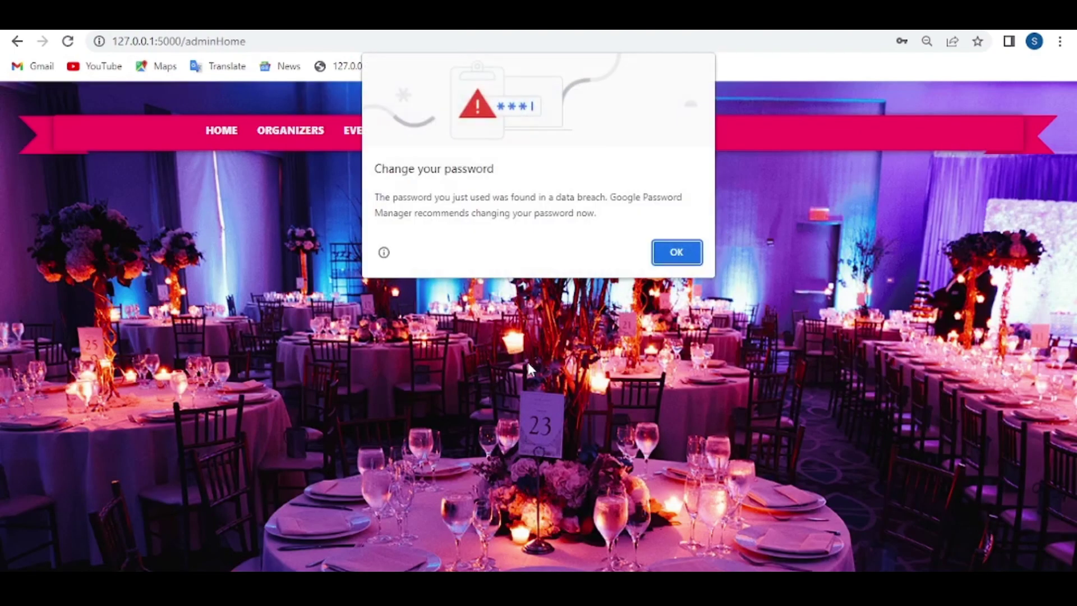
Dismiss Chrome's password warning and open the Add Organizer form from Organizers.
click(676, 253)
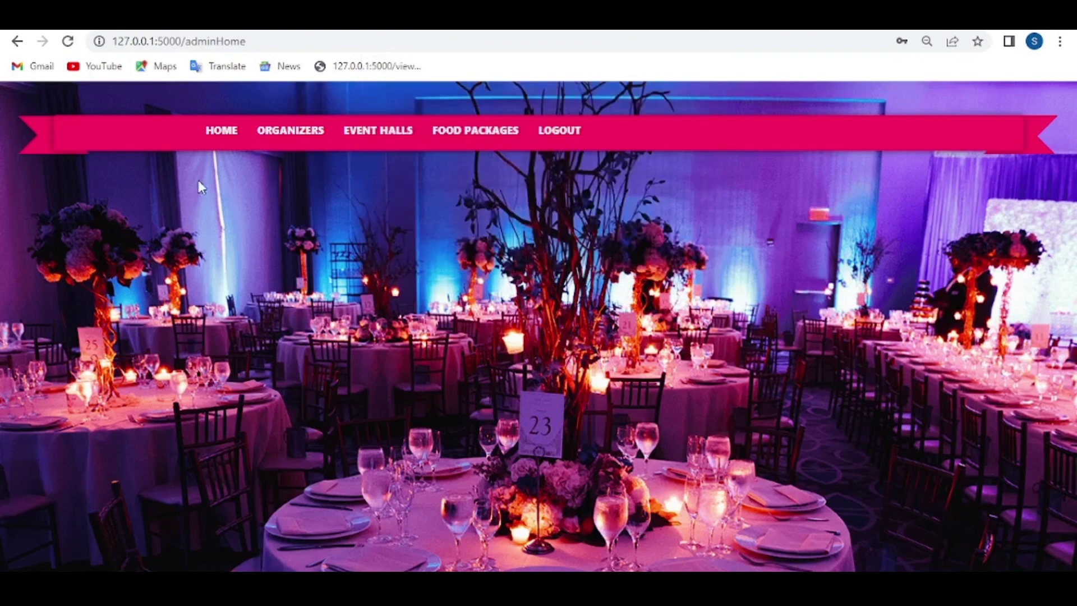
click(290, 143)
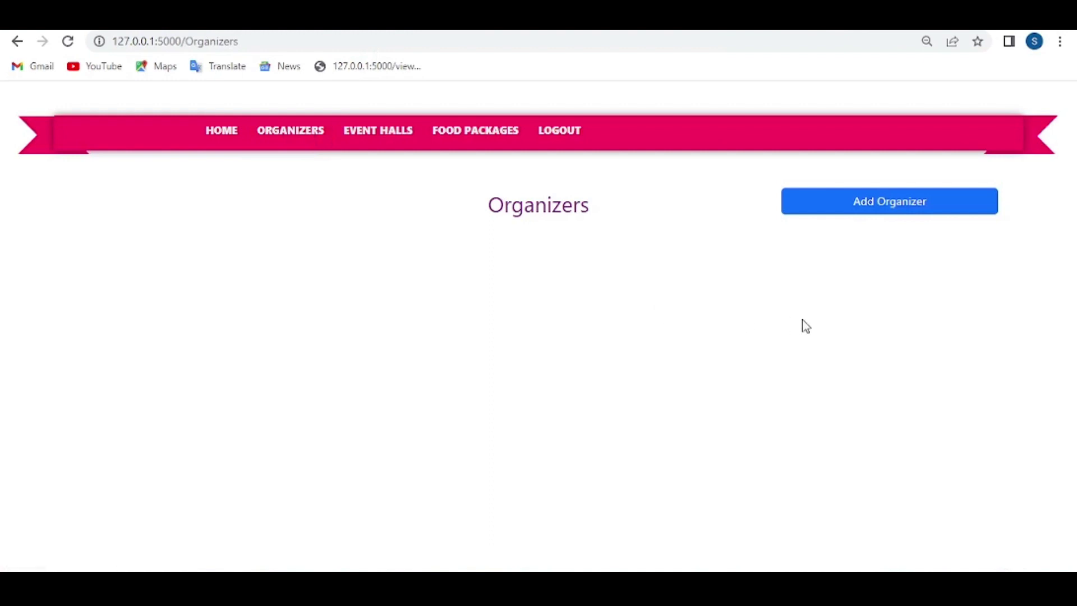
click(891, 207)
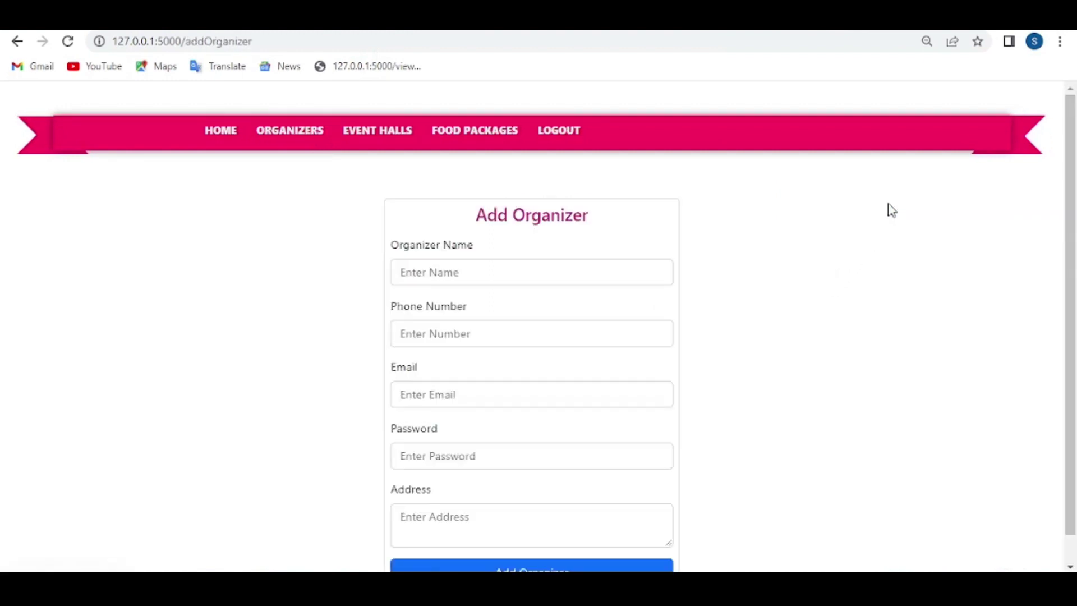
Enter the organizer's name, and fill phone number and e-mail from saved suggestions.
click(443, 273)
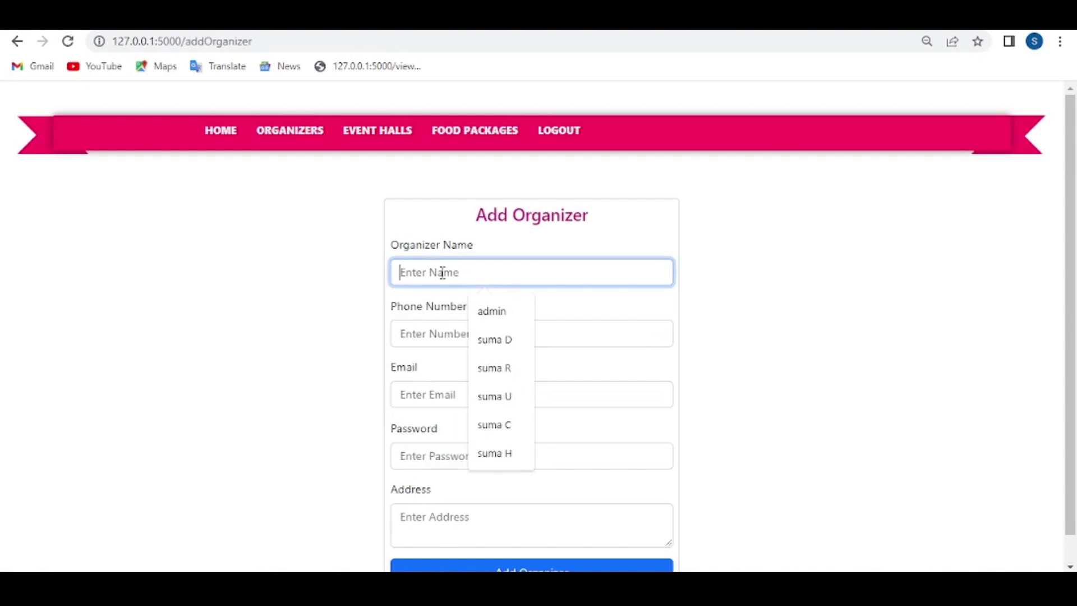
text(john)
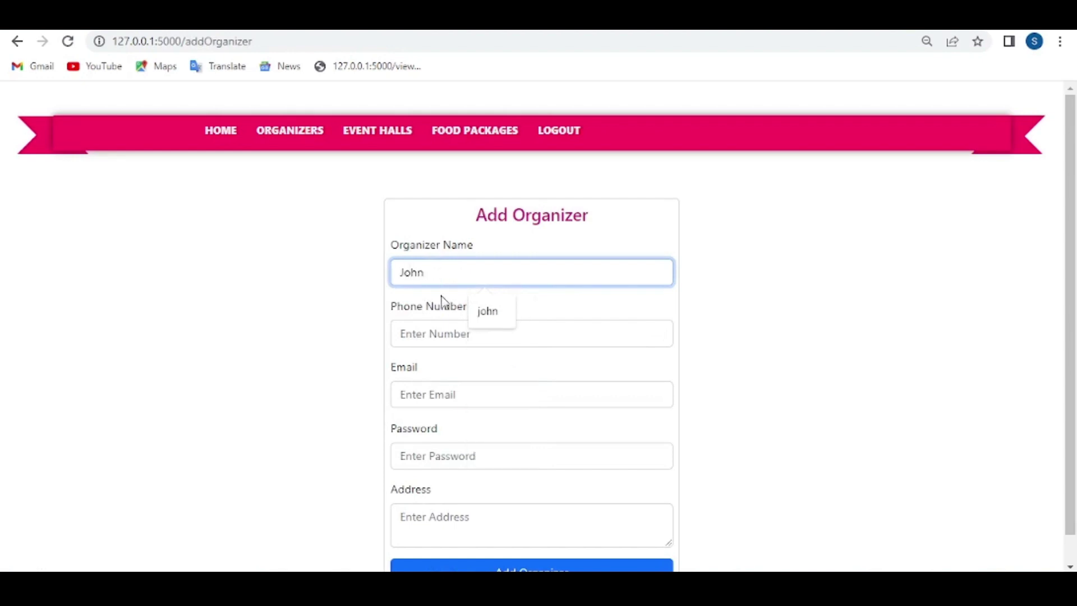
click(404, 332)
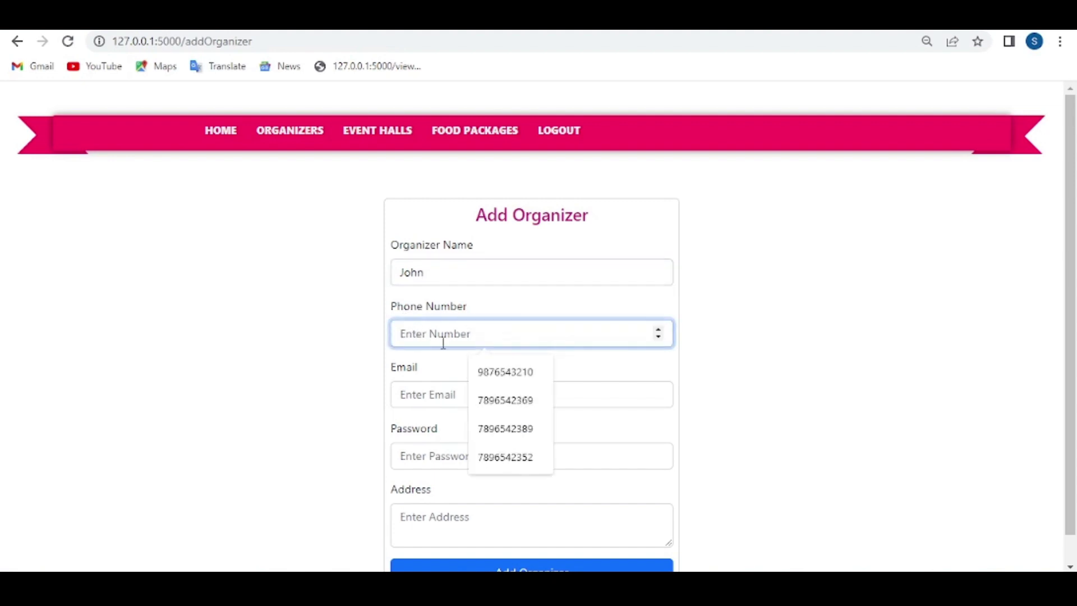
click(486, 371)
click(443, 403)
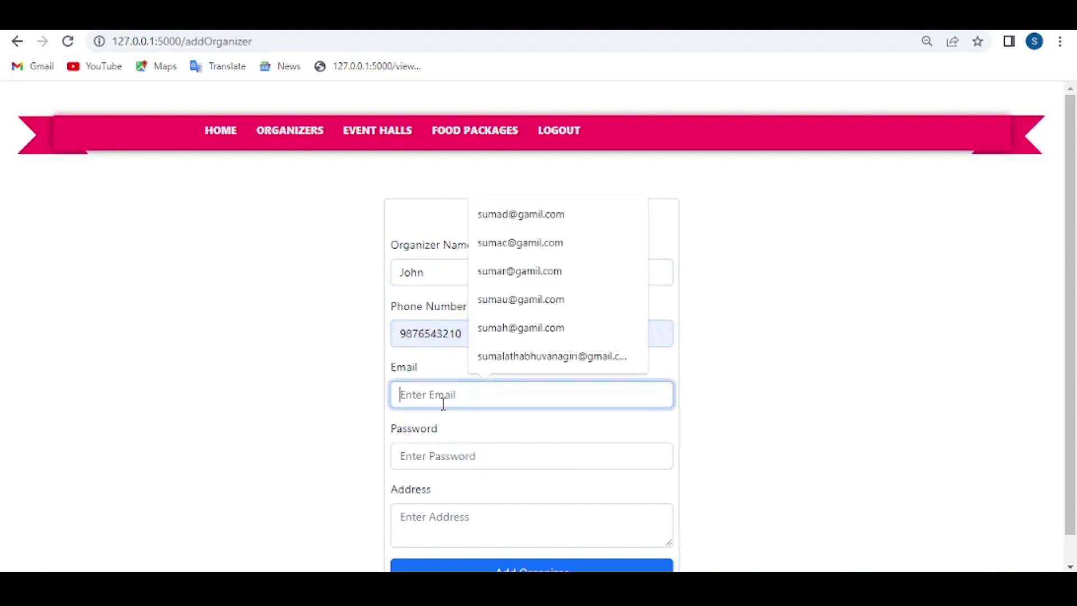
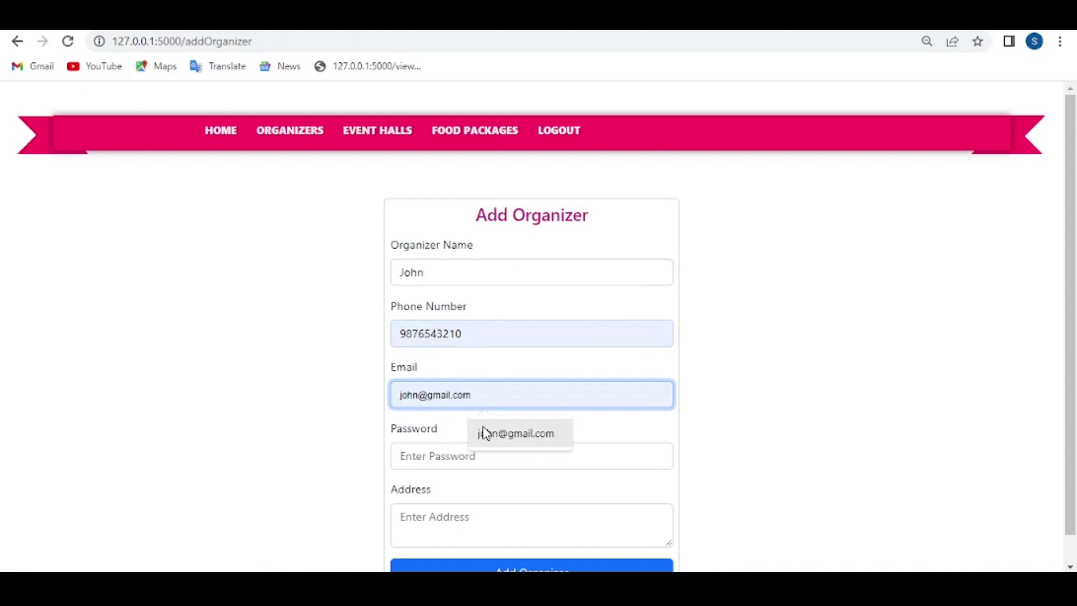
click(496, 435)
Set the organizer's password and address Hyderabad, then submit the new organizer.
click(478, 456)
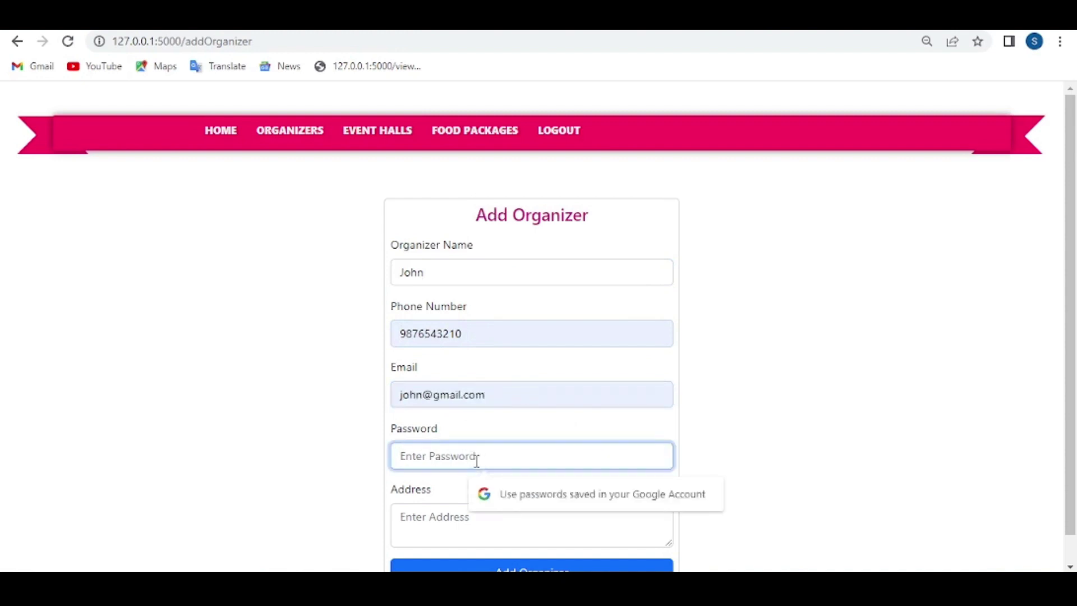
text(john@123)
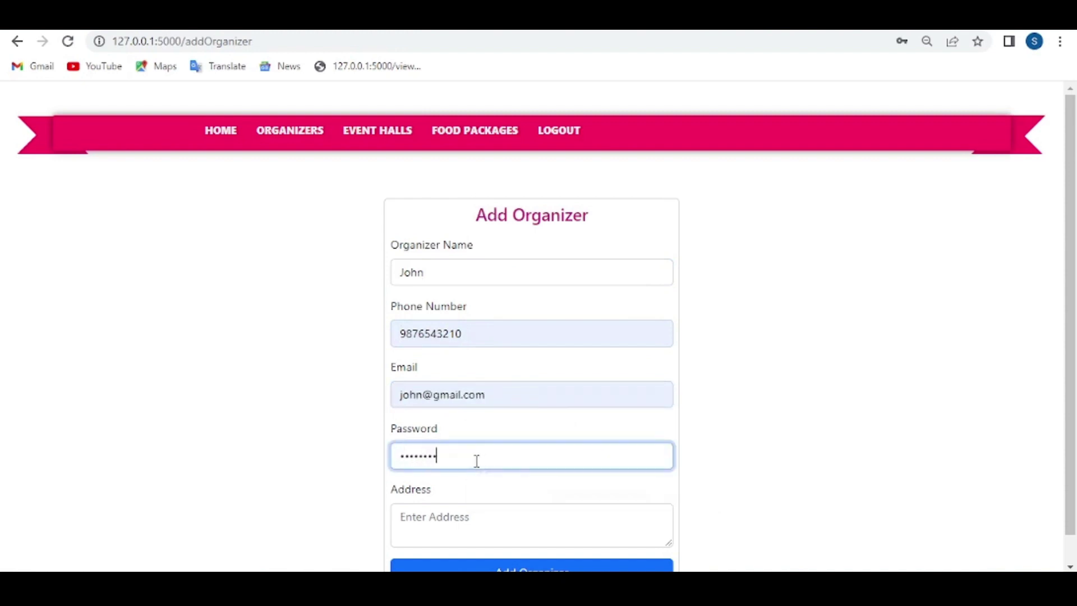
text(4)
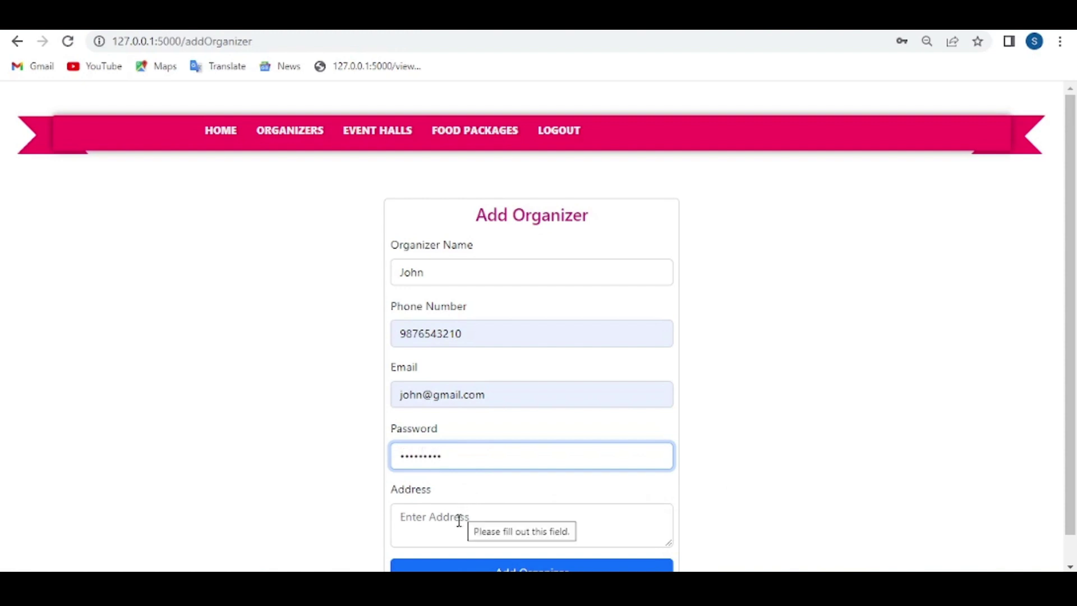
click(458, 521)
text(Hyde)
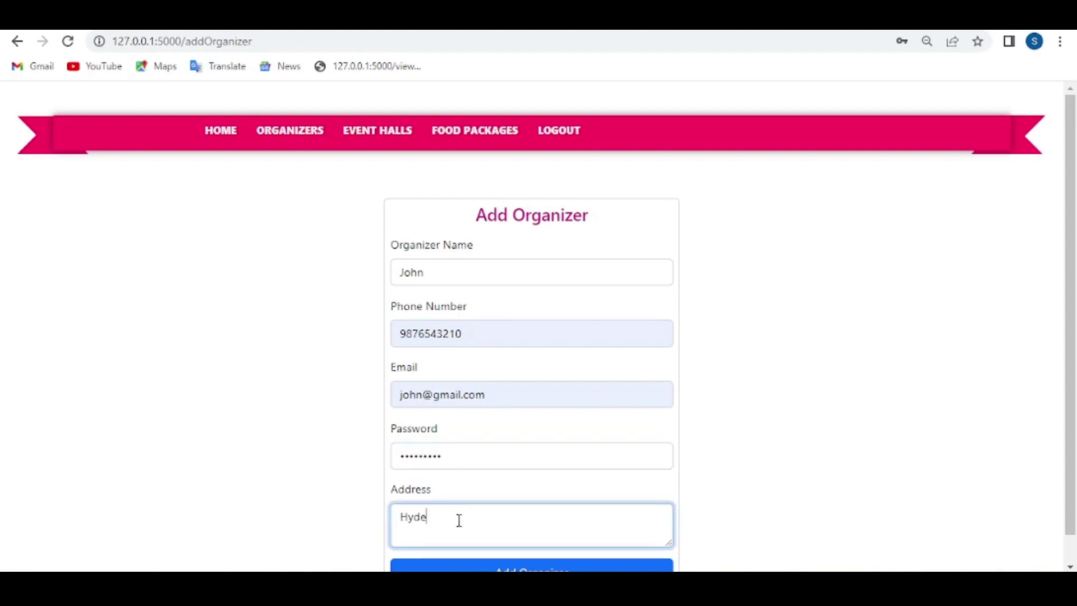
text(rabad)
scroll(1068, 564, down, 1)
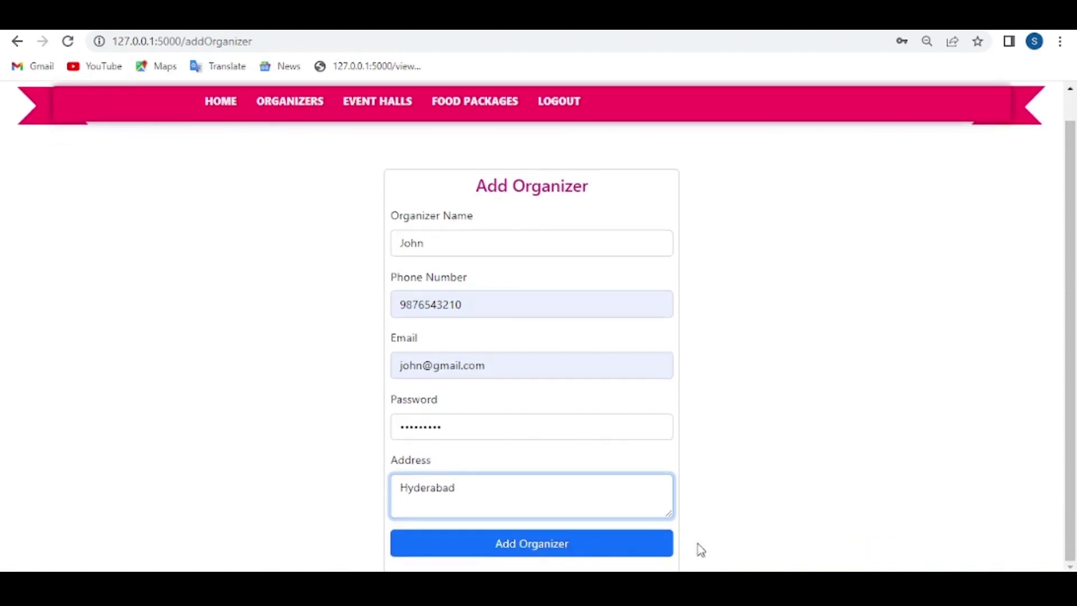
click(625, 545)
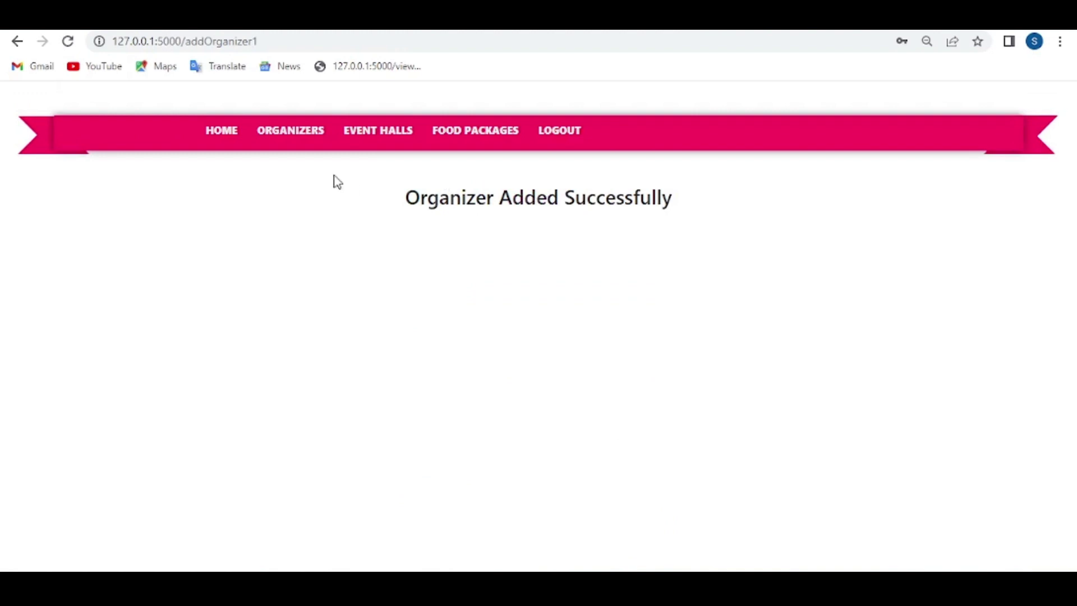
Activate the new organizer in the Organizers list and go to the Event Halls page.
click(291, 133)
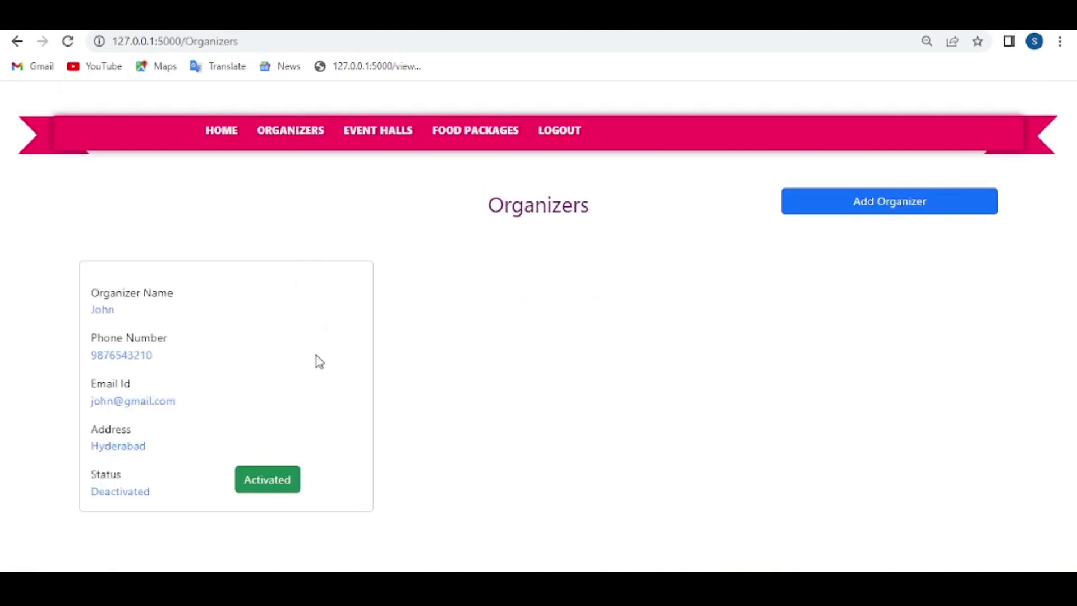
click(270, 491)
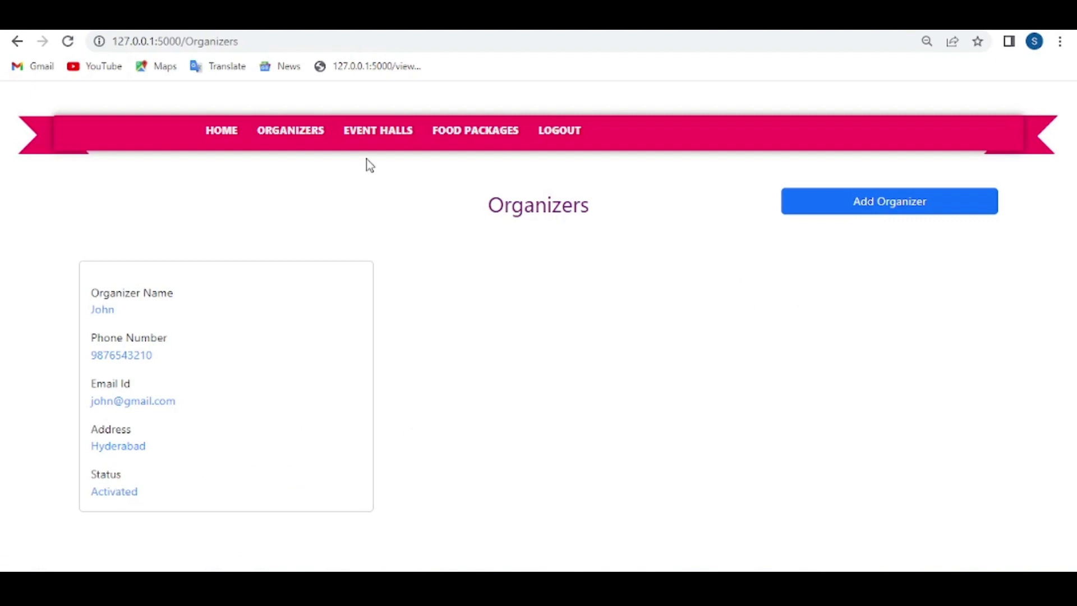
click(380, 149)
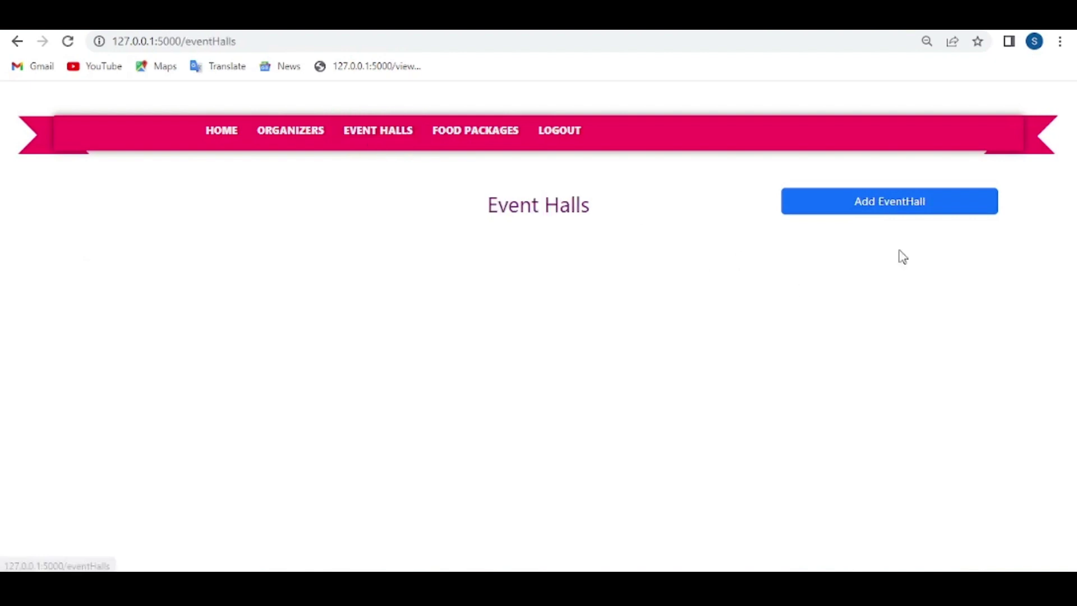
Fill the Add EventHall form with title Butterfly, capacity 2000 and price 20000 per hour.
click(896, 208)
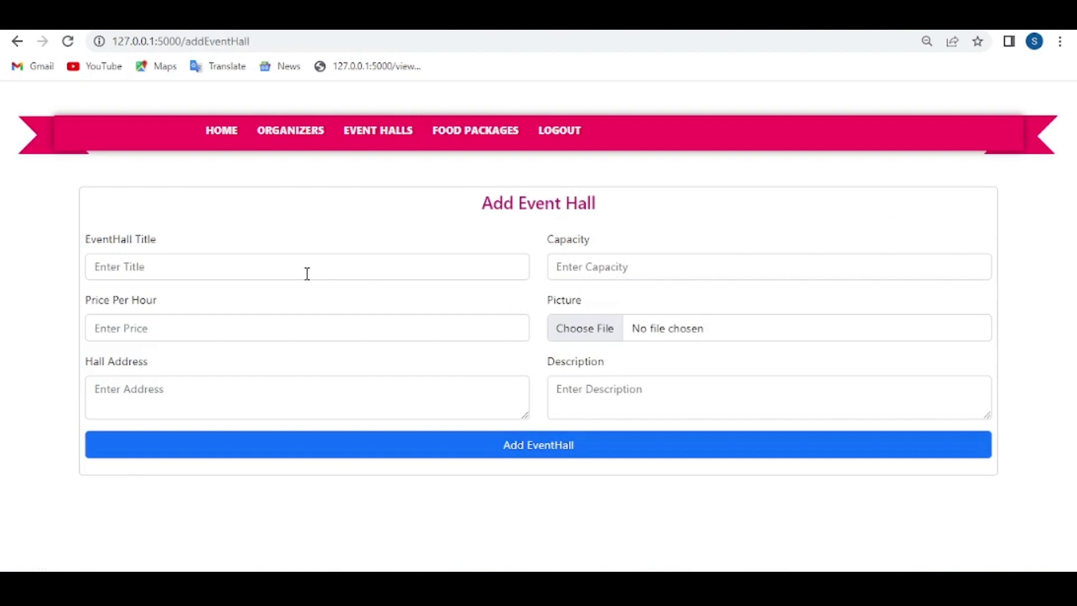
click(277, 272)
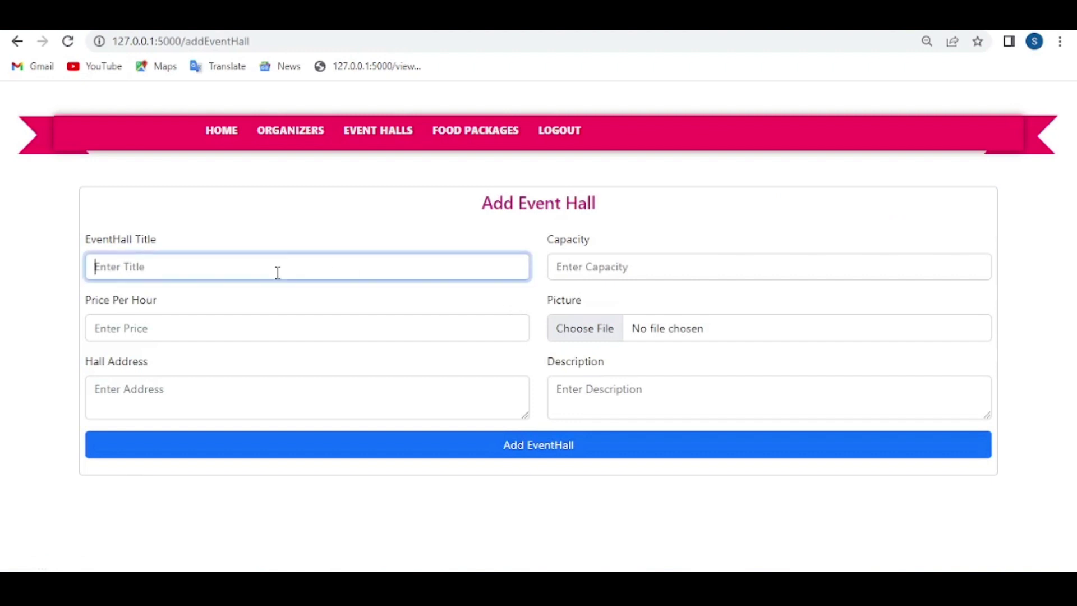
text(Butterfly)
click(619, 267)
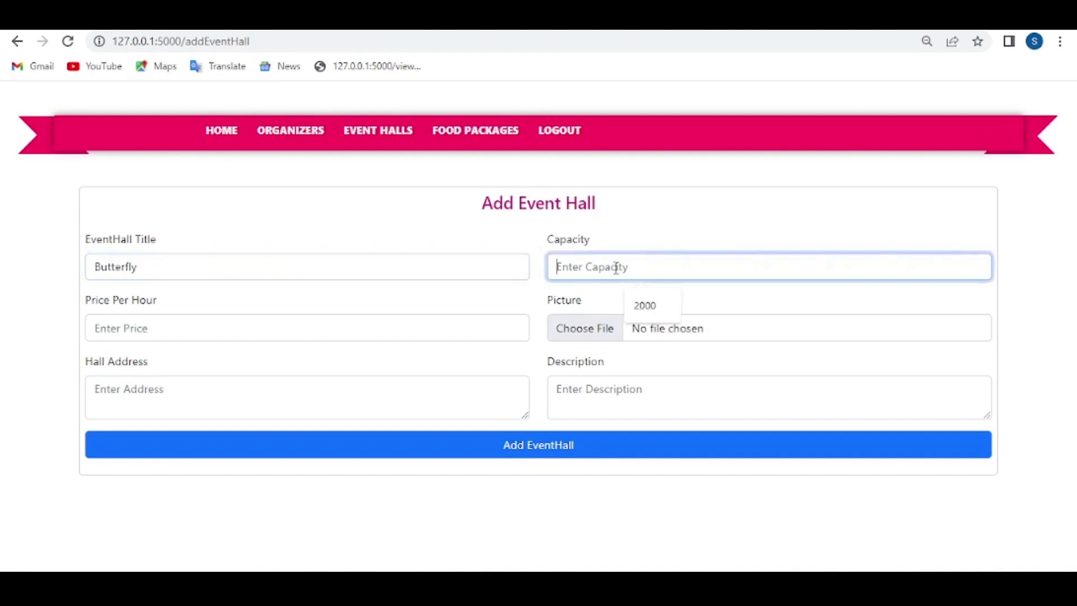
click(655, 308)
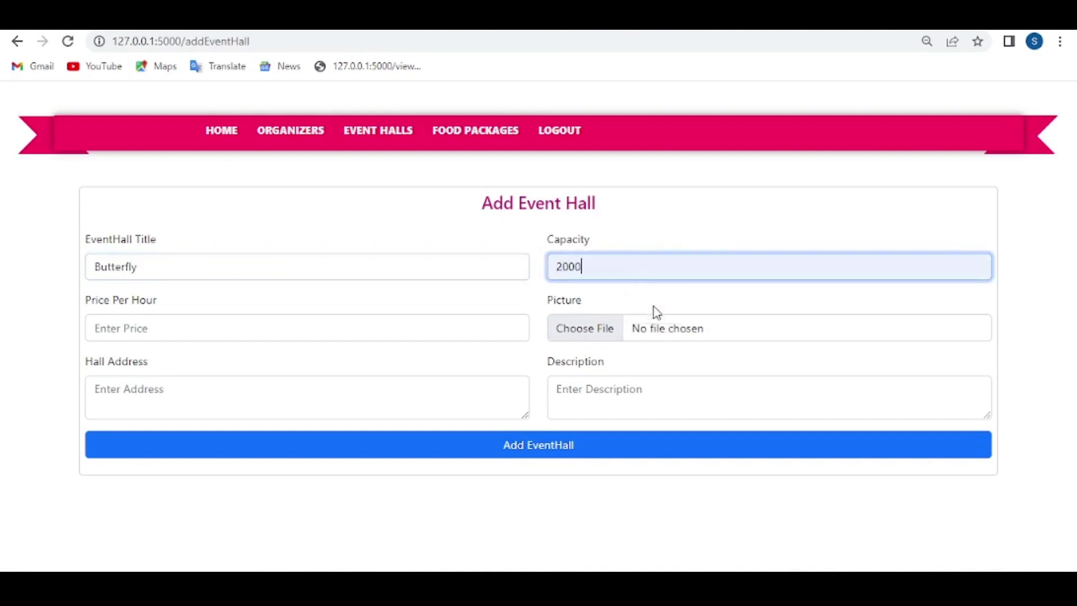
click(299, 337)
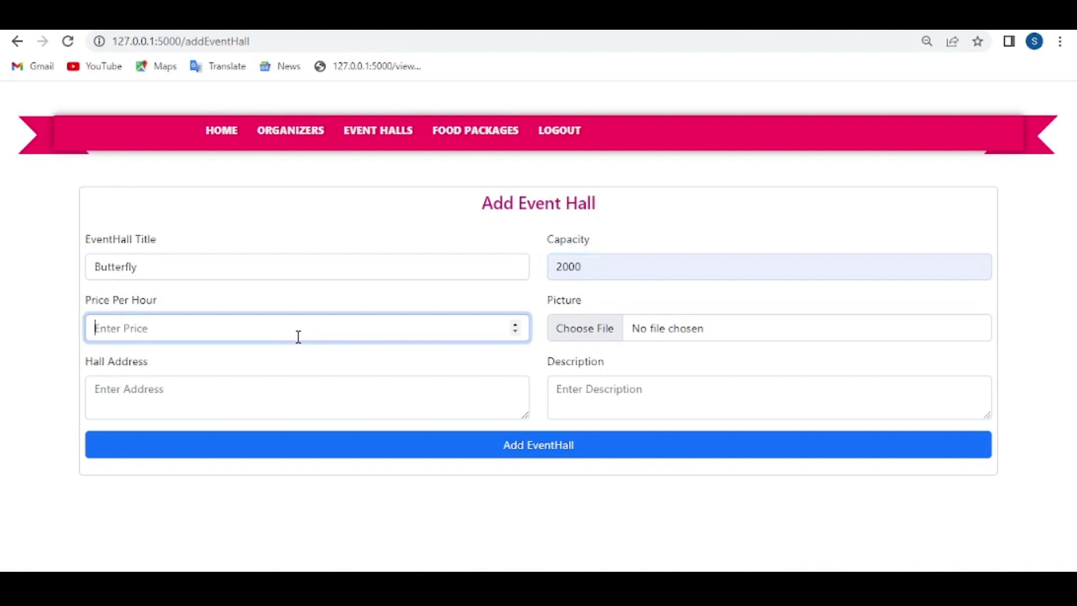
text(2)
key(BackSpace)
text(20000)
Attach event.jpg from the Desktop as the hall picture.
click(583, 335)
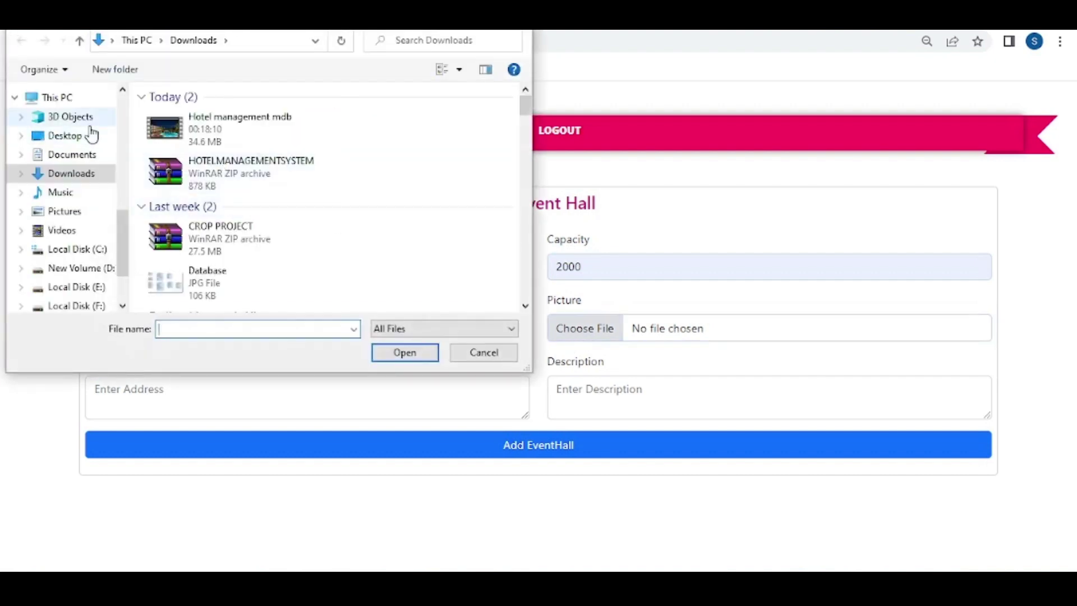
click(82, 138)
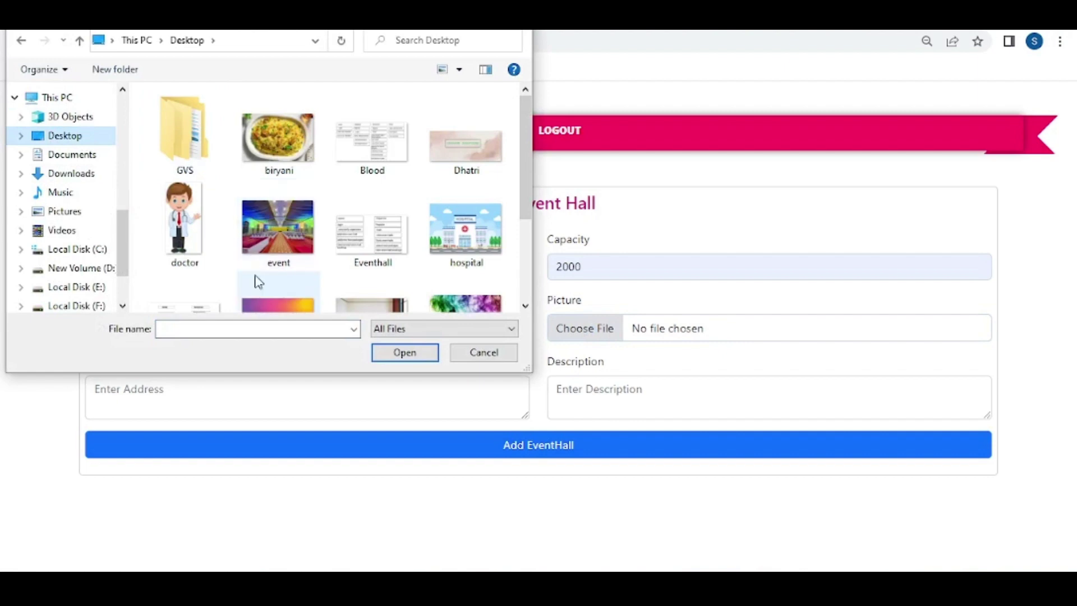
click(276, 252)
click(397, 353)
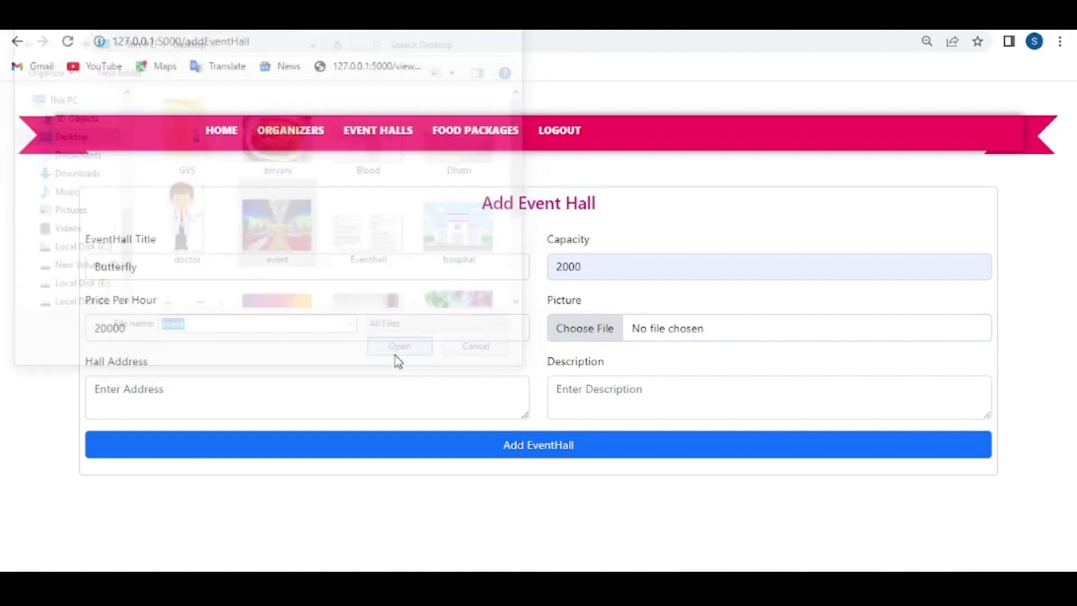
Enter hall address Hyderabad and a short description, then save the Butterfly hall.
click(192, 398)
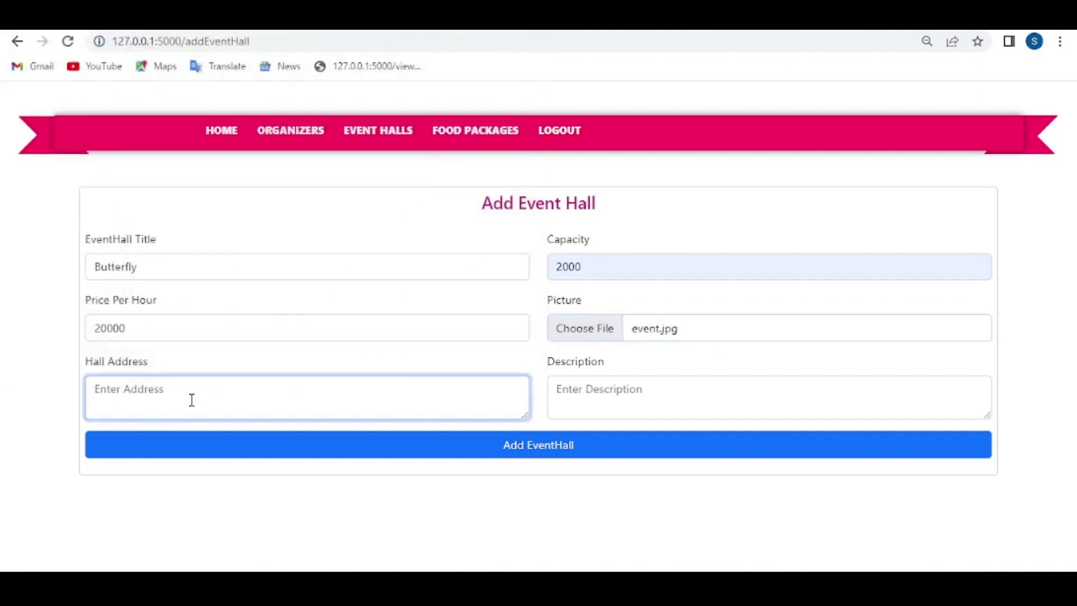
text(Hyderabad)
click(596, 394)
text(It)
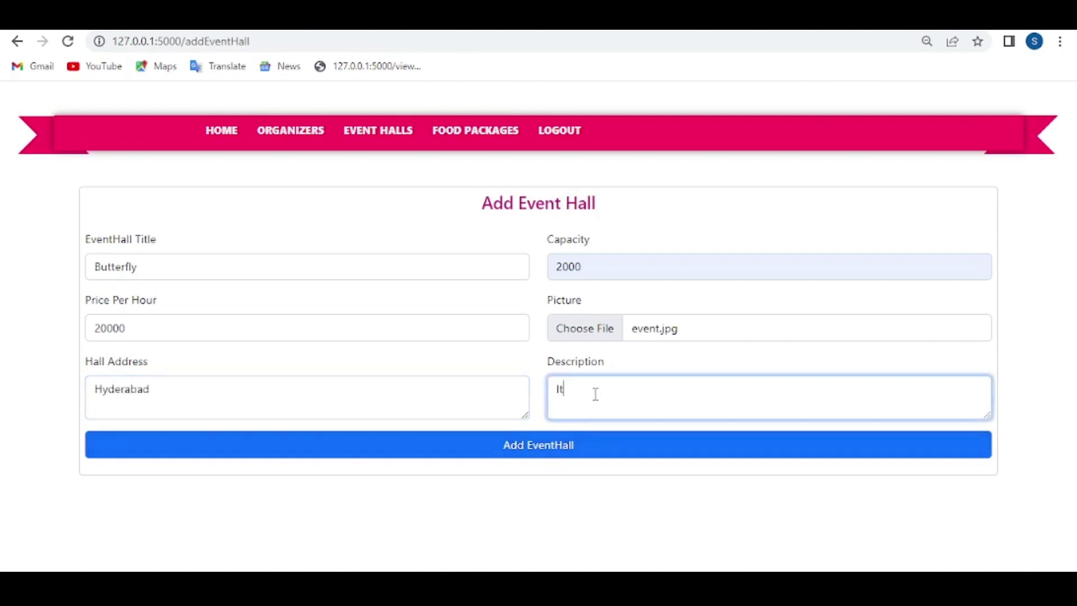
text( Is col)
text(ol)
click(541, 447)
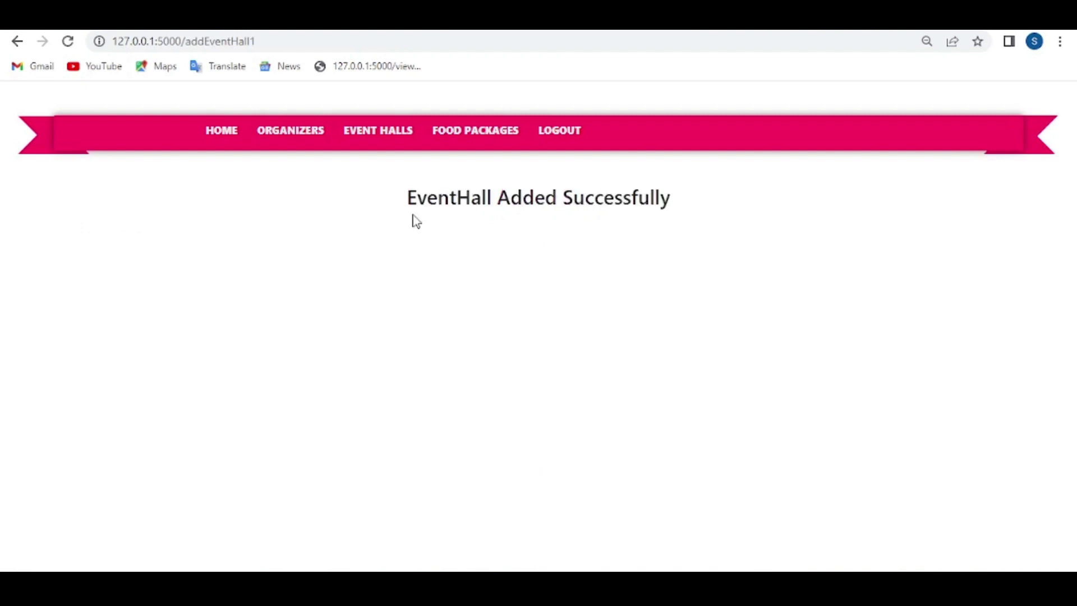
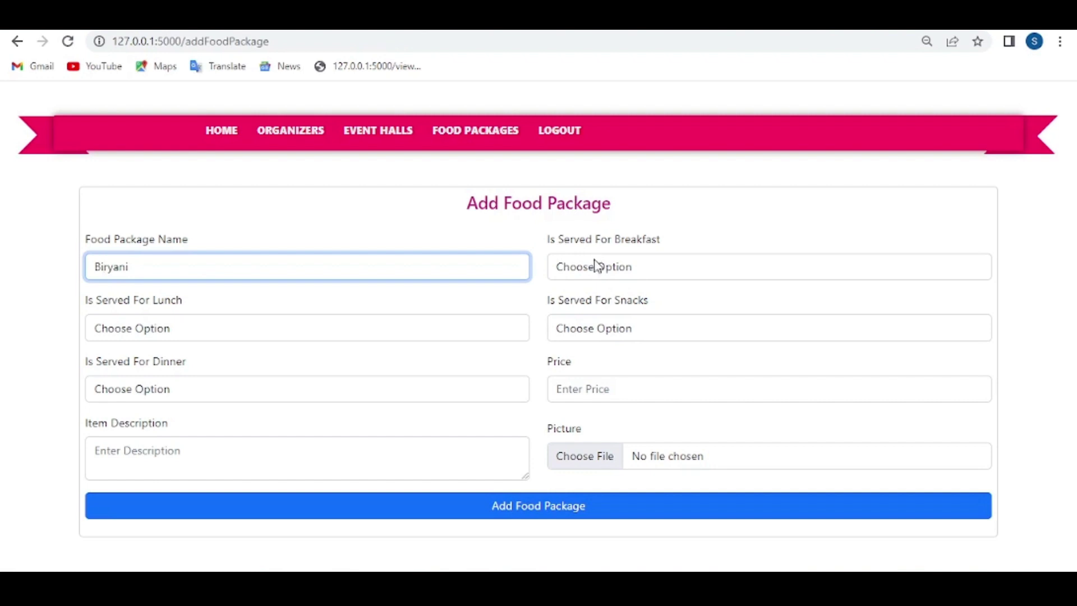
Set the package to No for breakfast and Yes for lunch, snacks and dinner.
click(607, 268)
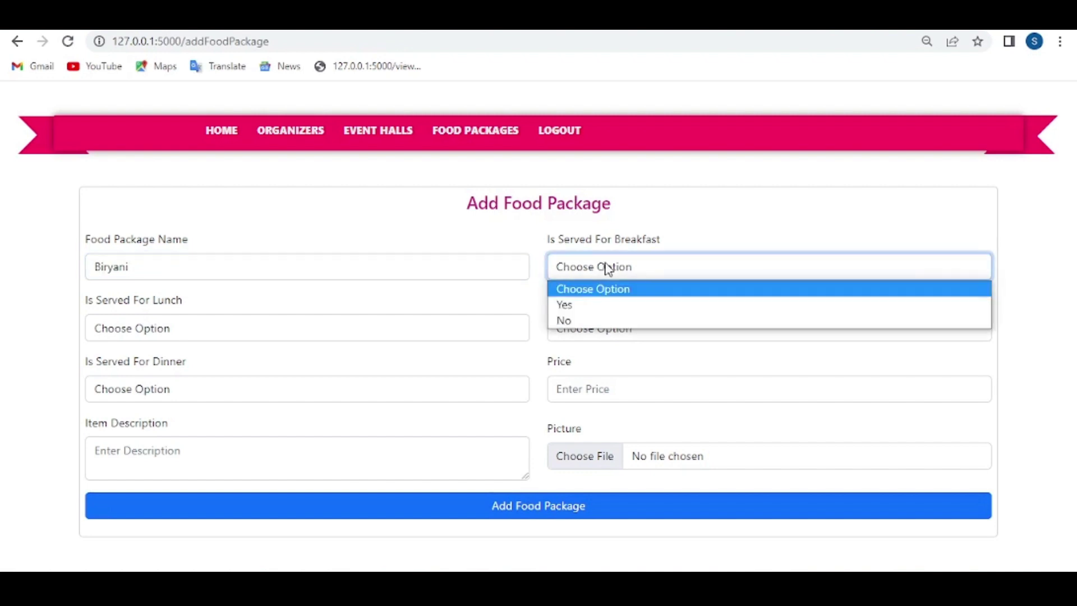
click(578, 320)
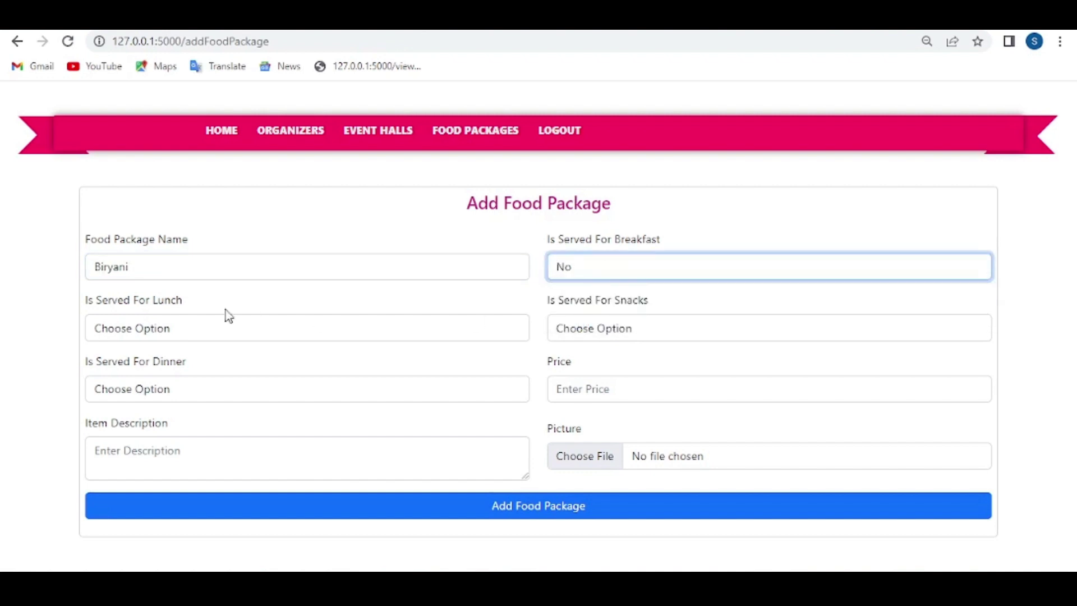
click(153, 335)
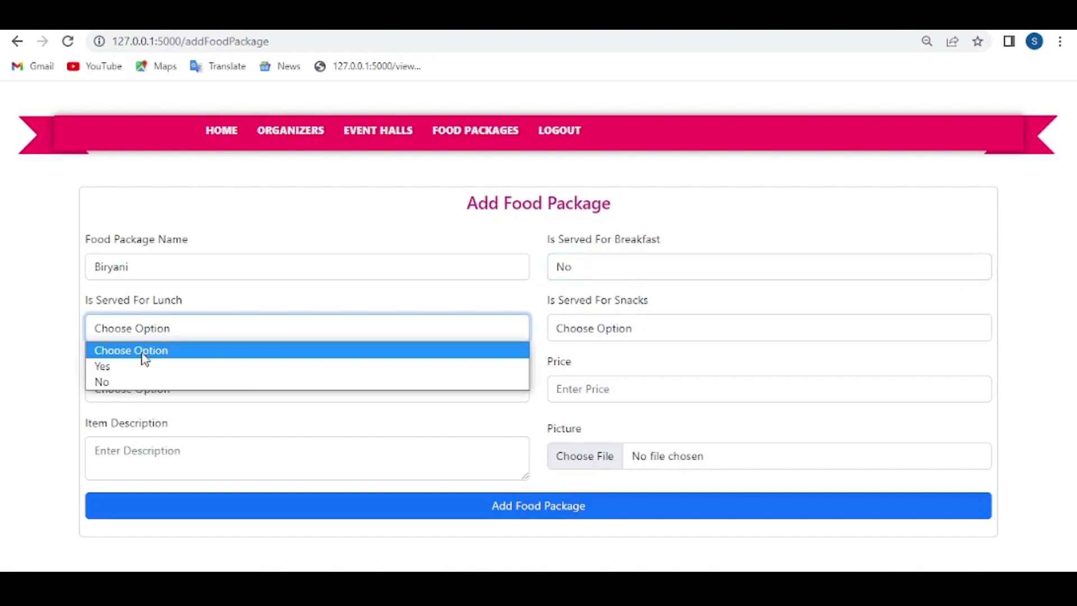
click(140, 367)
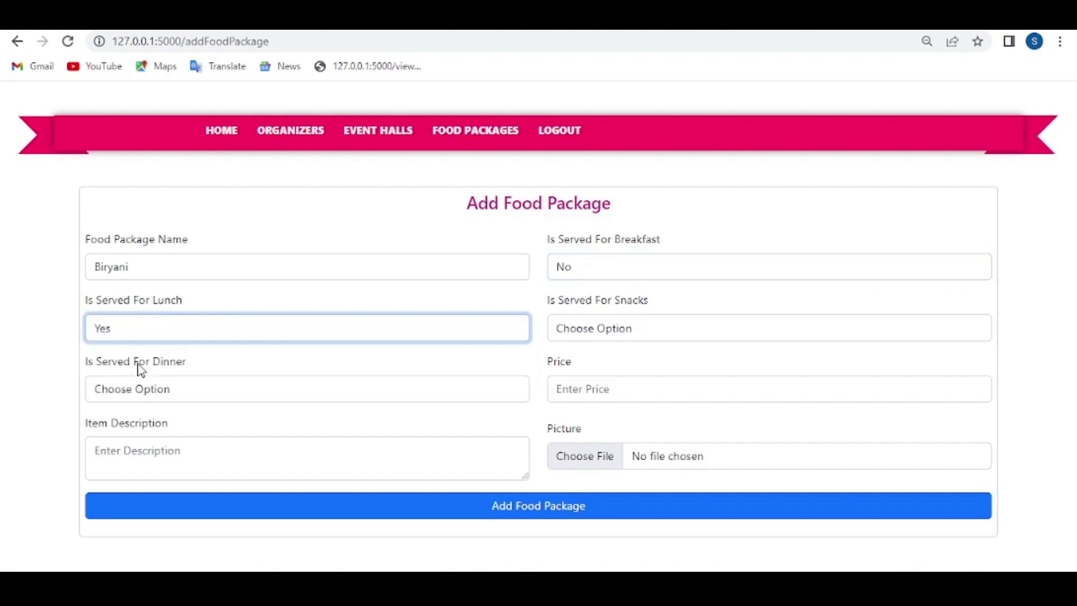
click(613, 331)
click(596, 368)
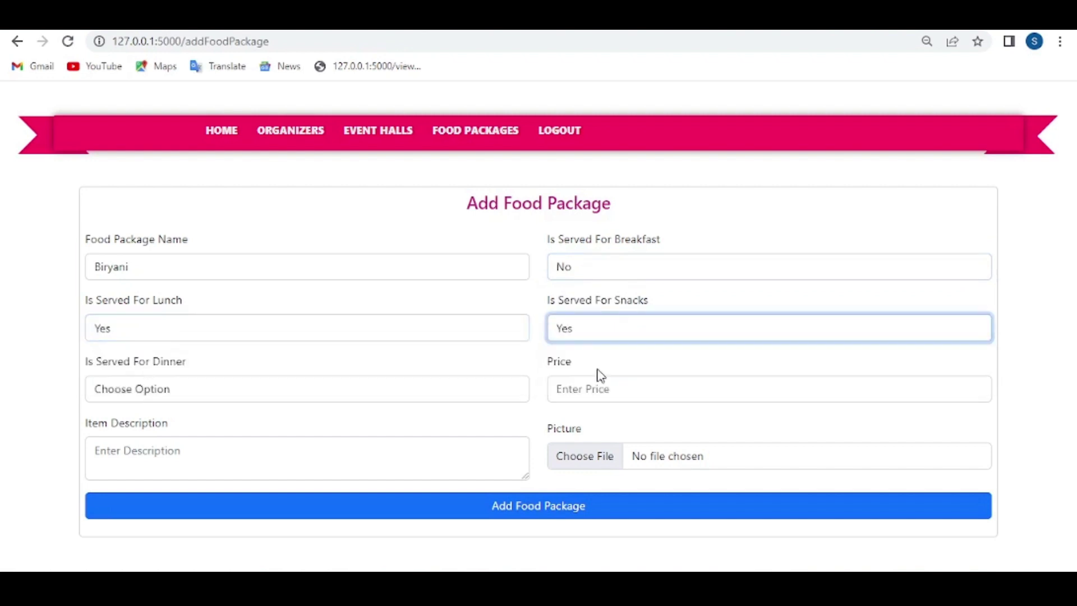
click(253, 384)
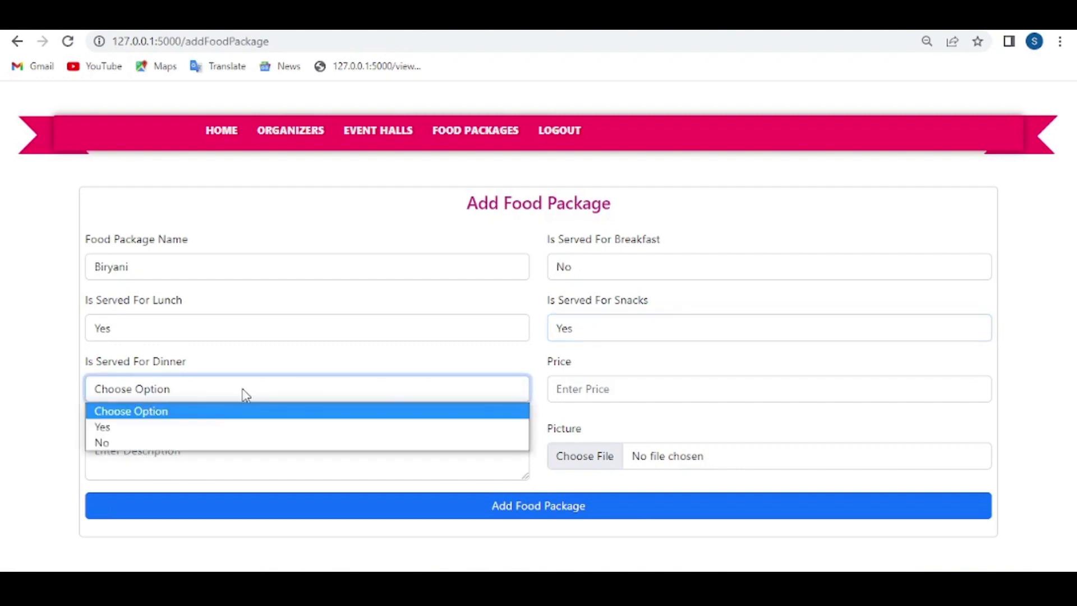
click(202, 429)
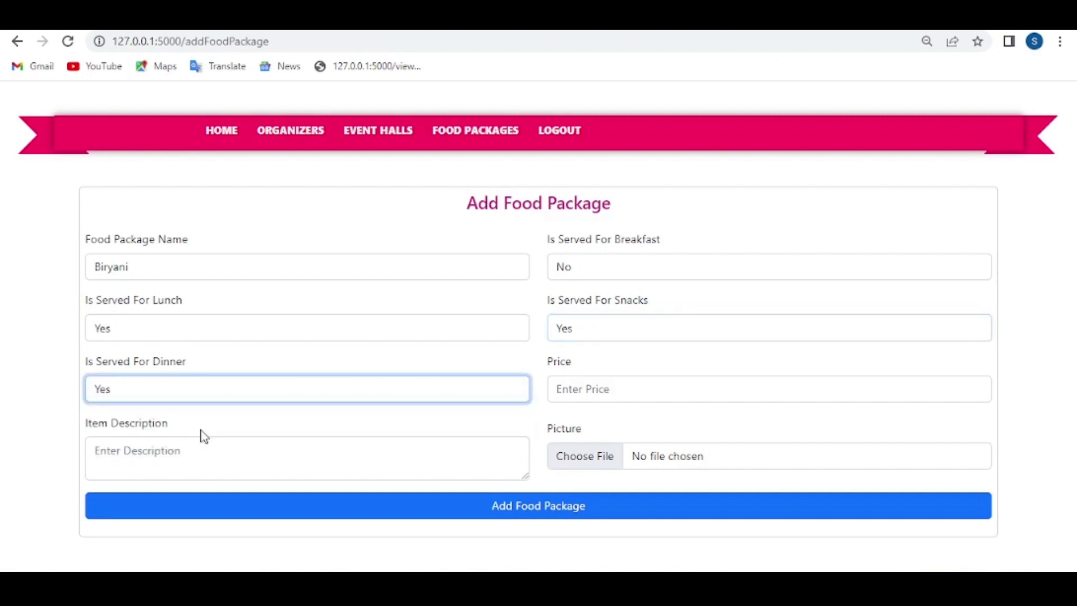
Enter a price of 400 and the description 'Spicy Food'.
click(599, 388)
text(200)
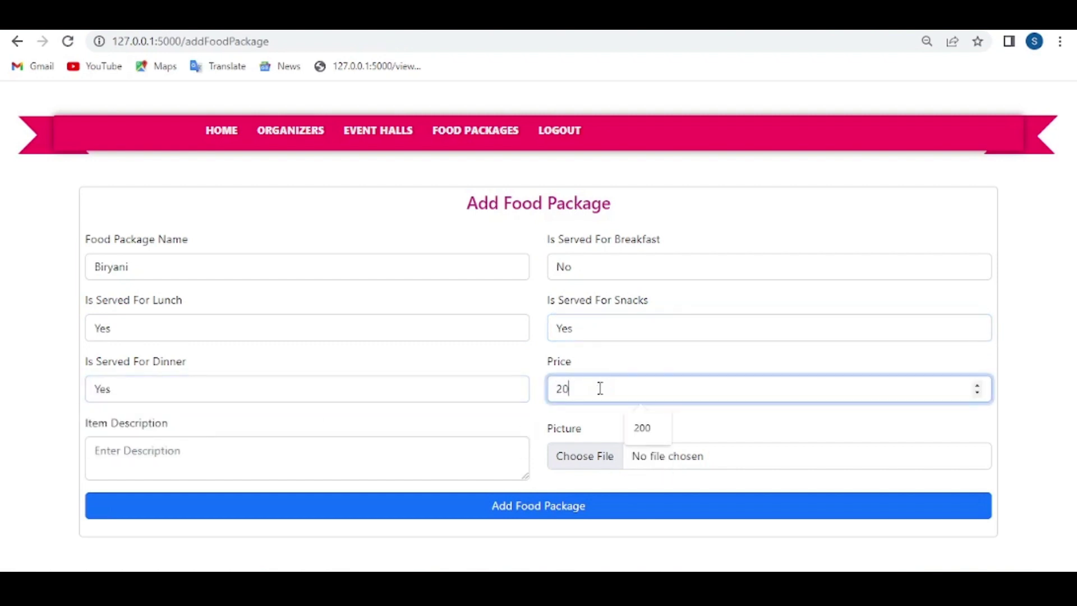
key(BackSpace)
key(BackSpace)
key(BackSpace)
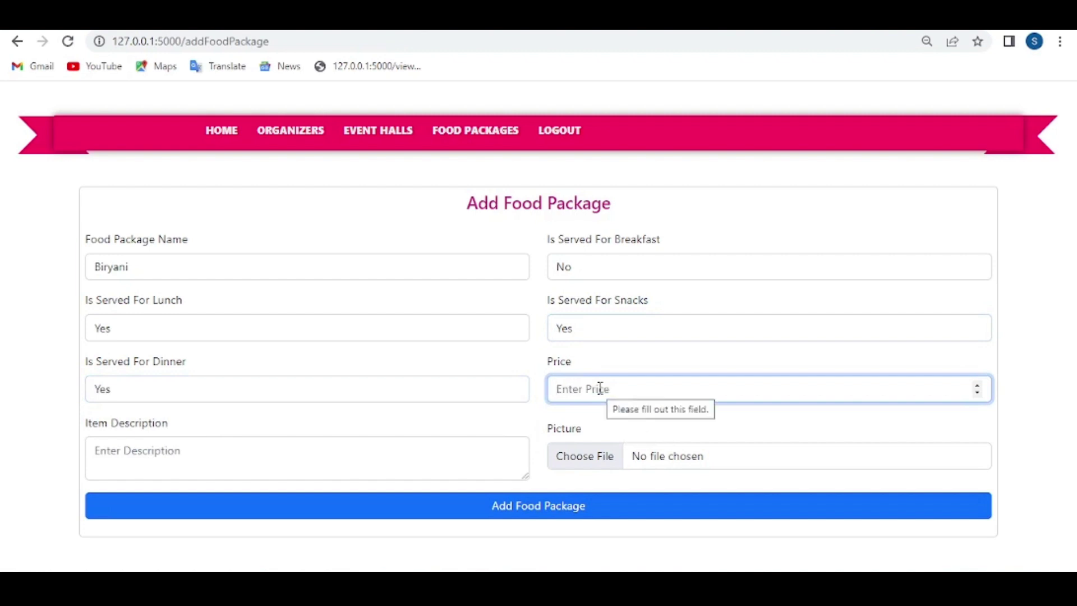
text(40000)
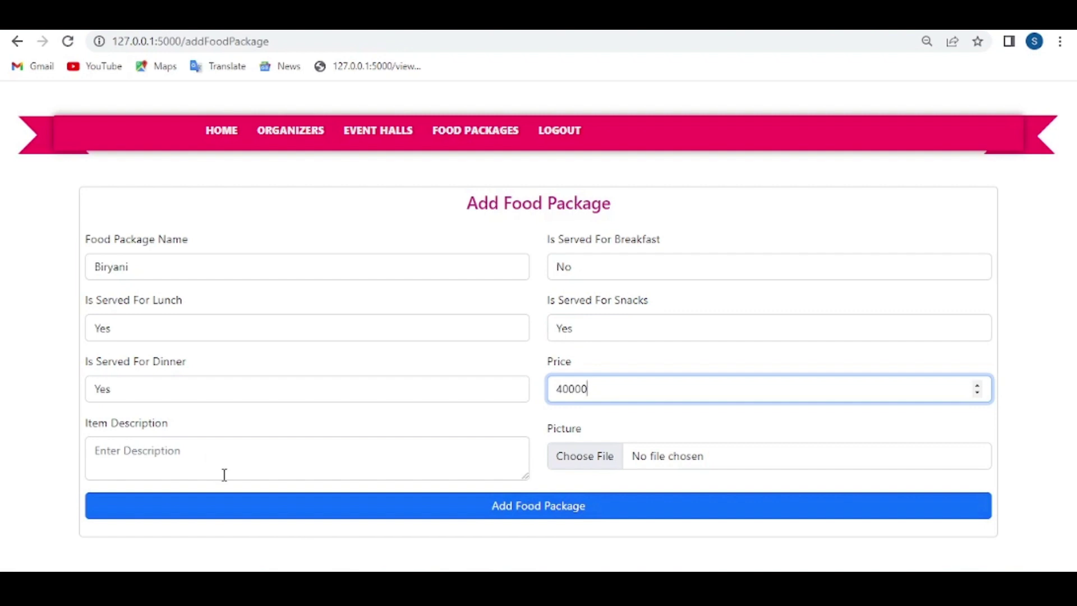
key(BackSpace)
key(BackSpace)
click(179, 466)
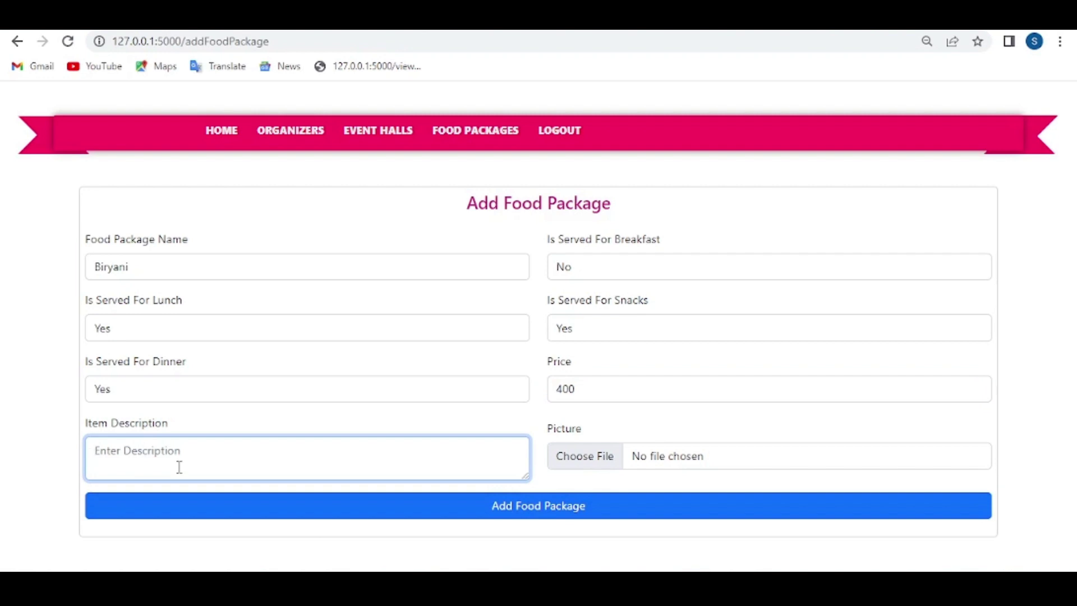
text(Spicy Food)
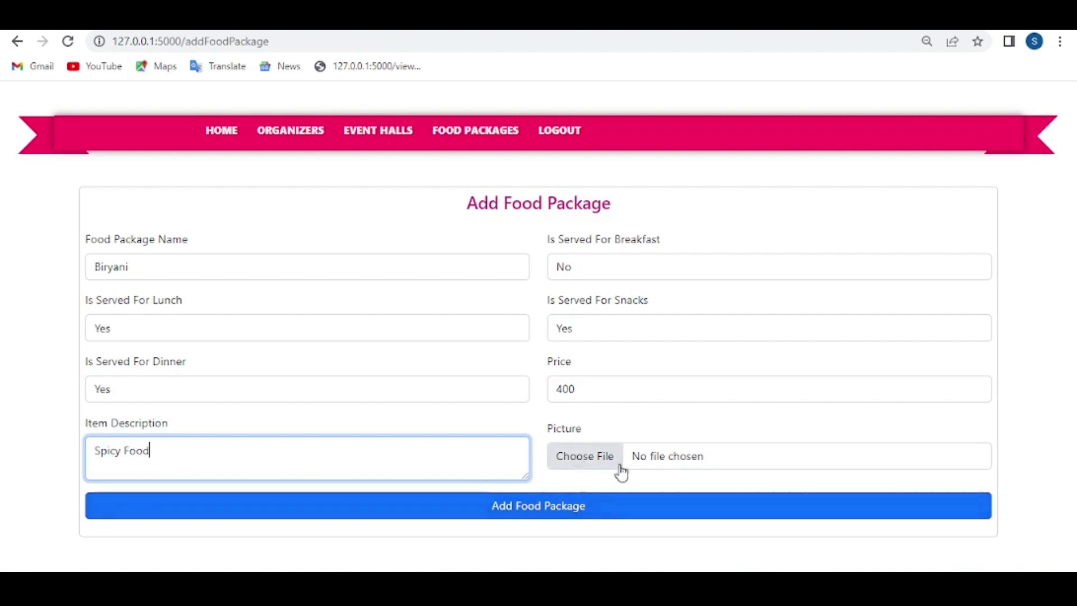
Attach biryani.jpg, add the package, confirm it in Food Packages, and log out.
click(585, 464)
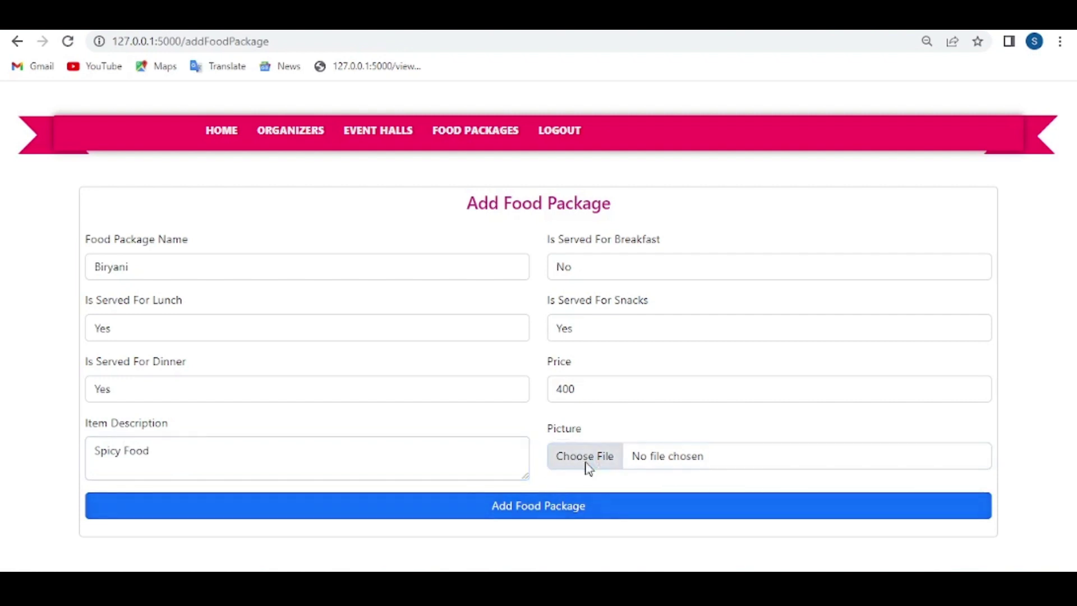
click(295, 155)
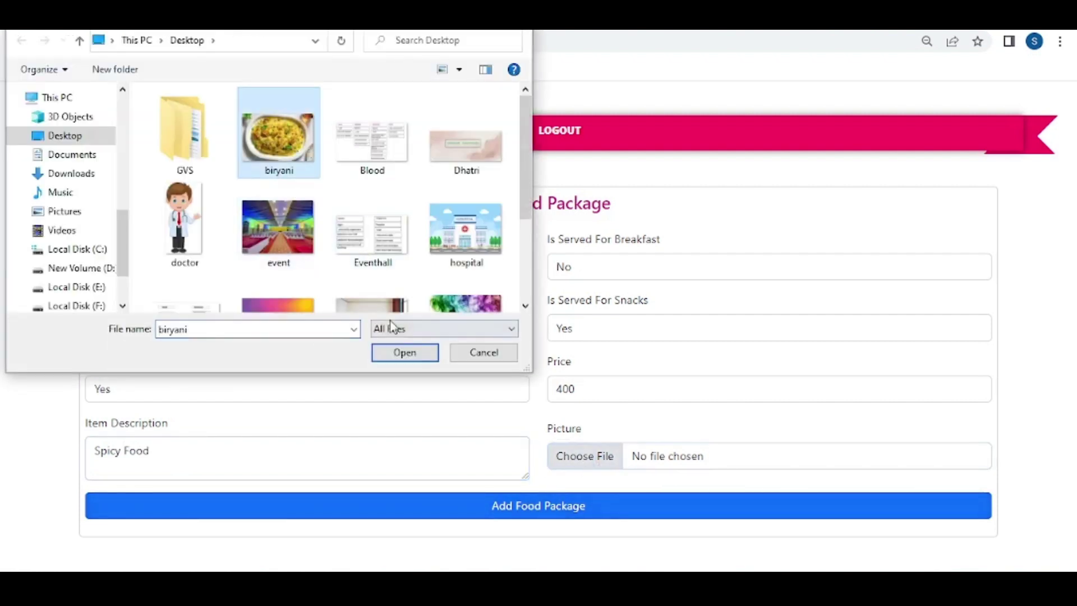
click(404, 352)
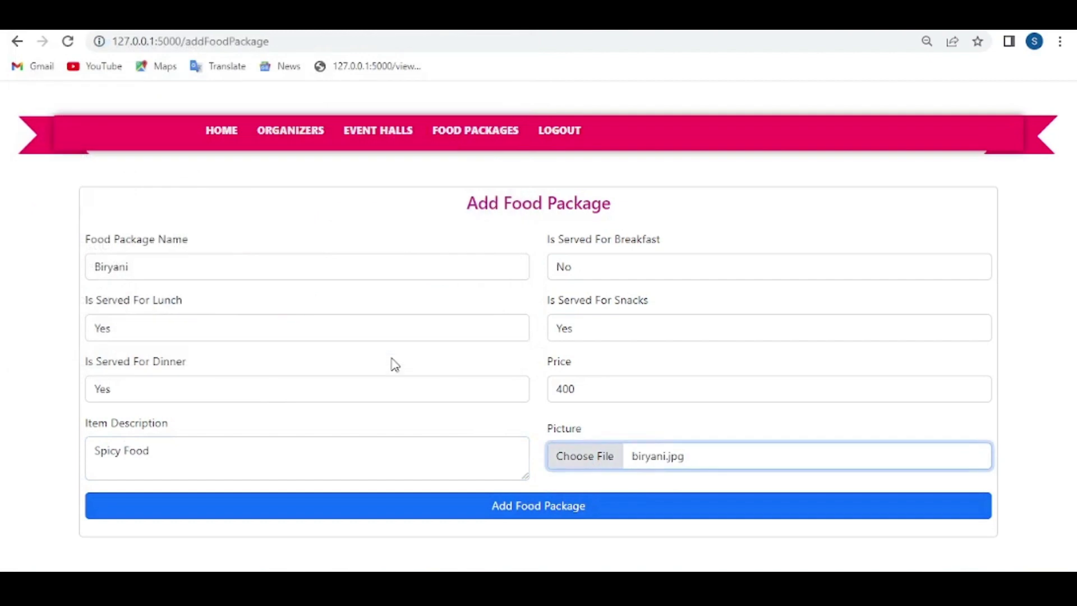
click(536, 512)
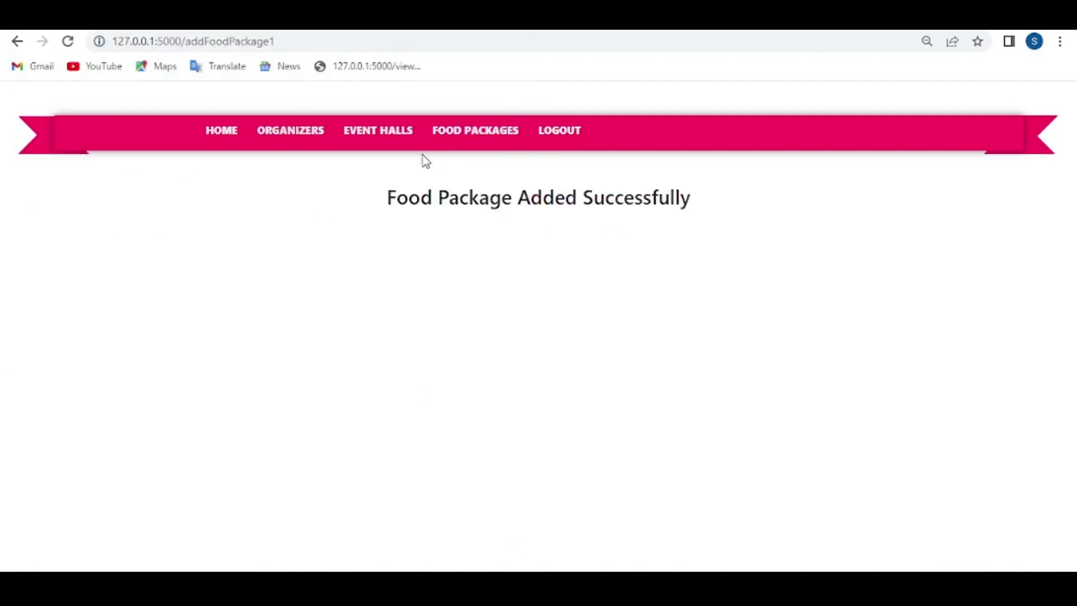
click(476, 136)
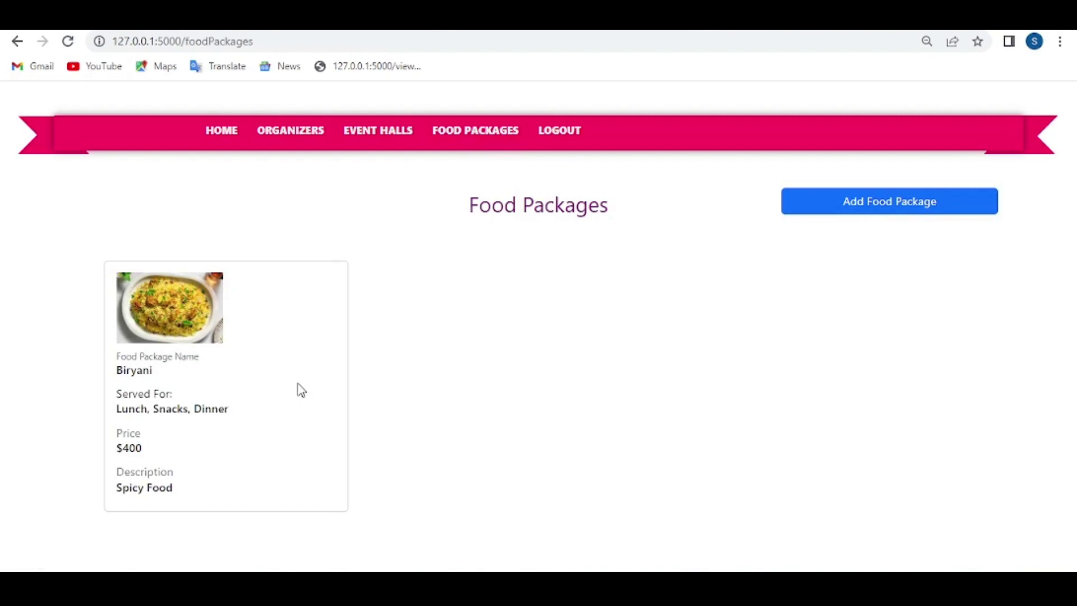
click(552, 144)
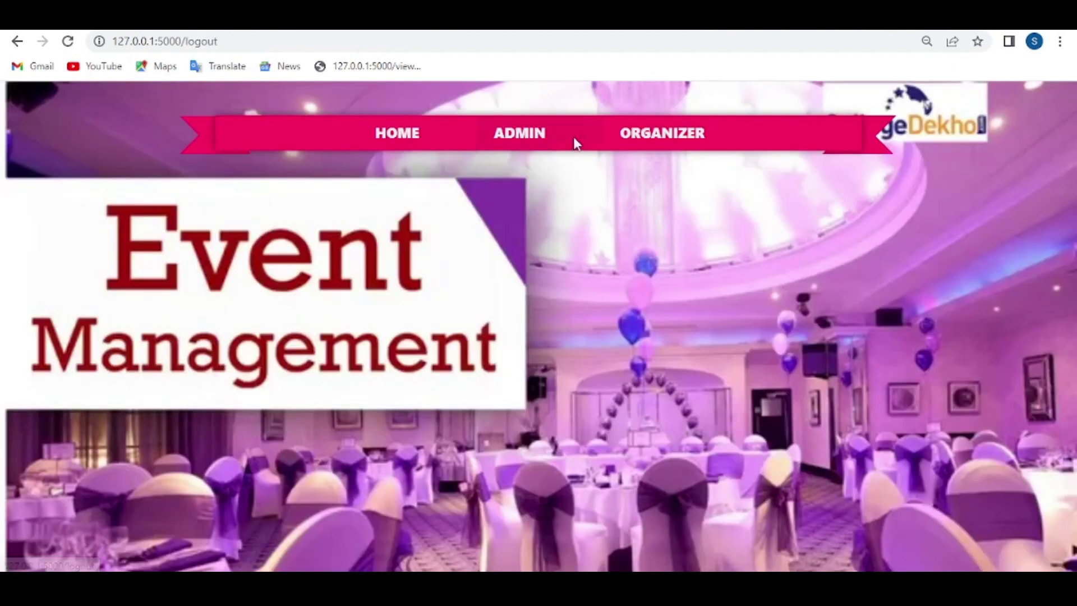
Sign in on the Organizer Login page using the saved e-mail and the account password.
click(676, 144)
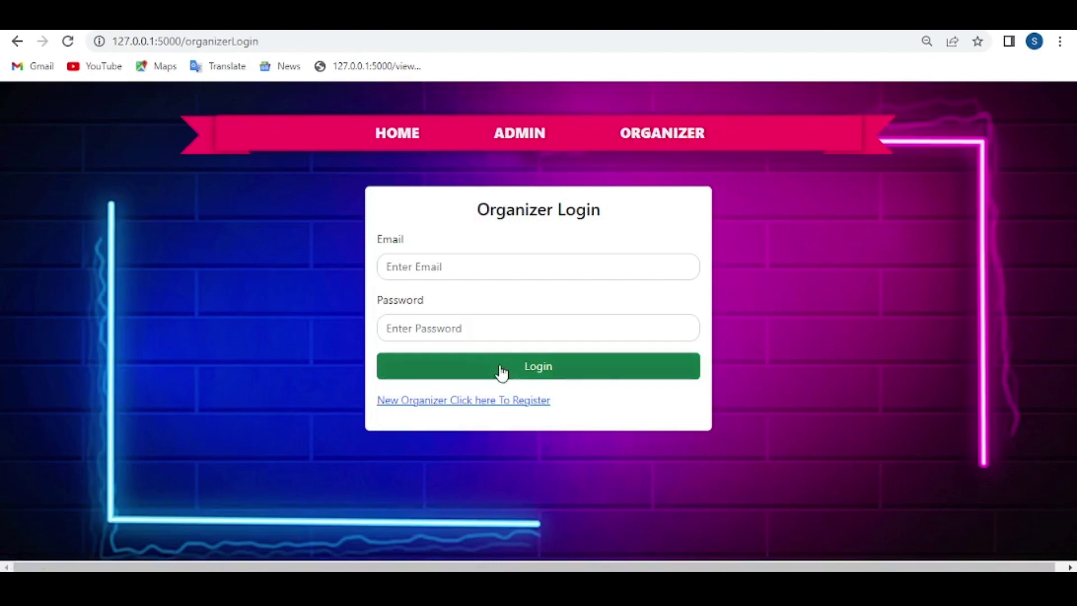
click(456, 400)
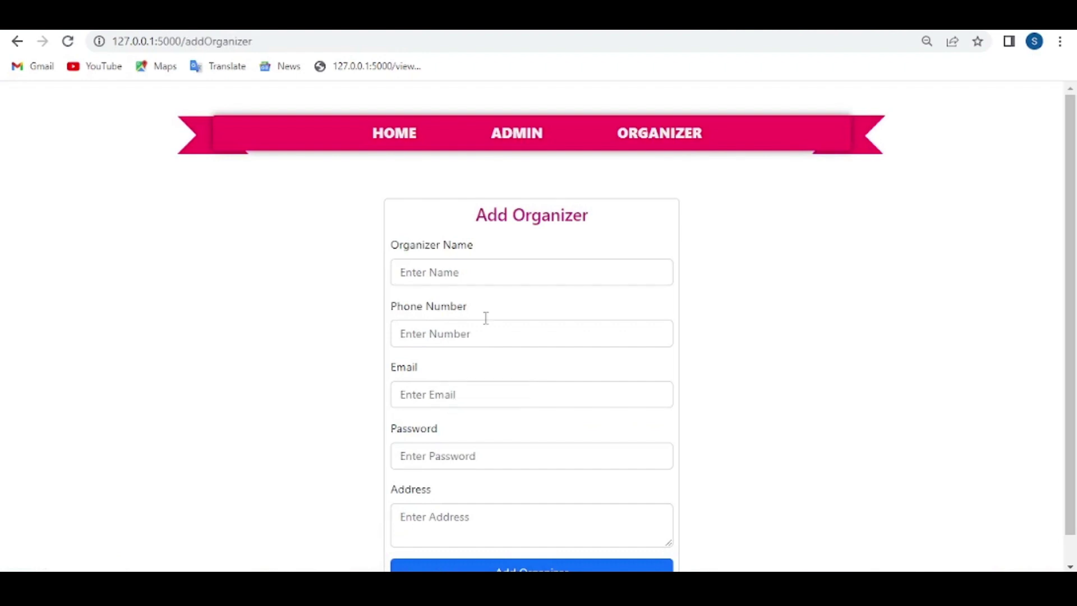
click(656, 147)
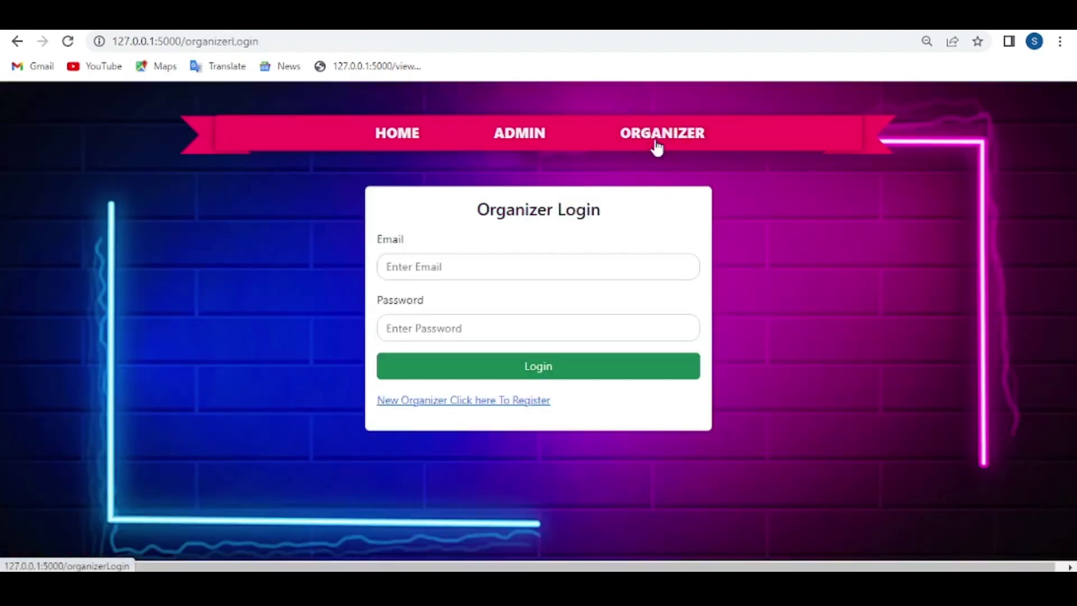
click(438, 269)
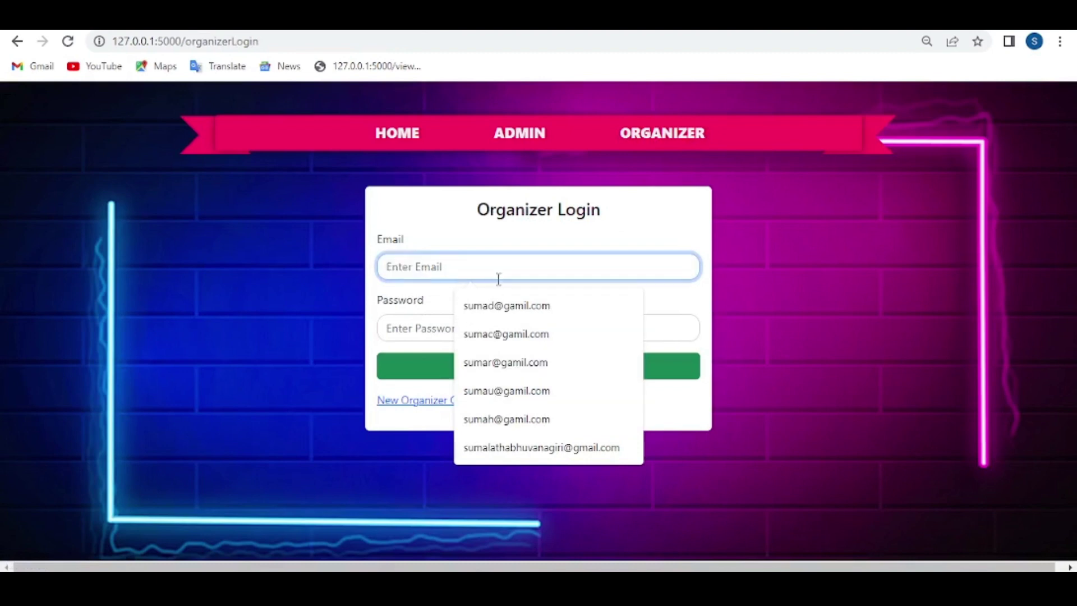
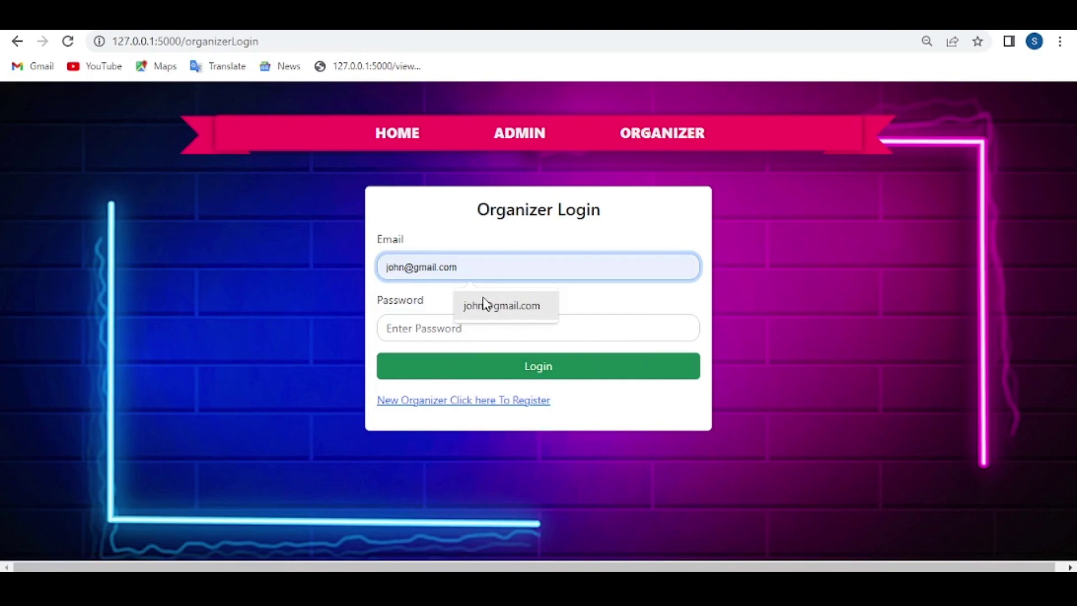
click(484, 303)
click(456, 335)
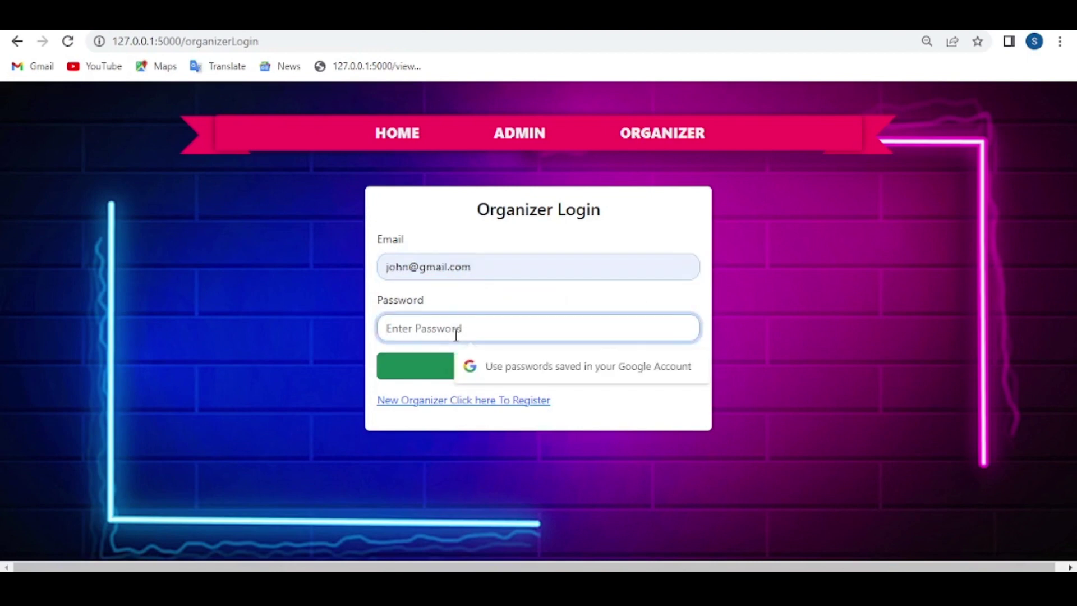
text(123)
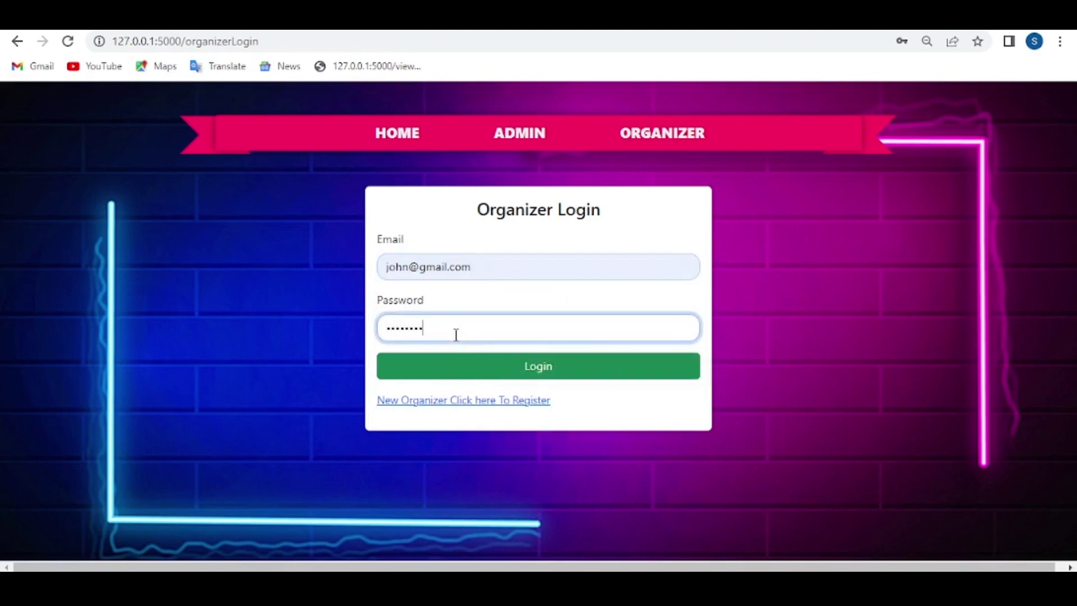
text(0)
click(533, 371)
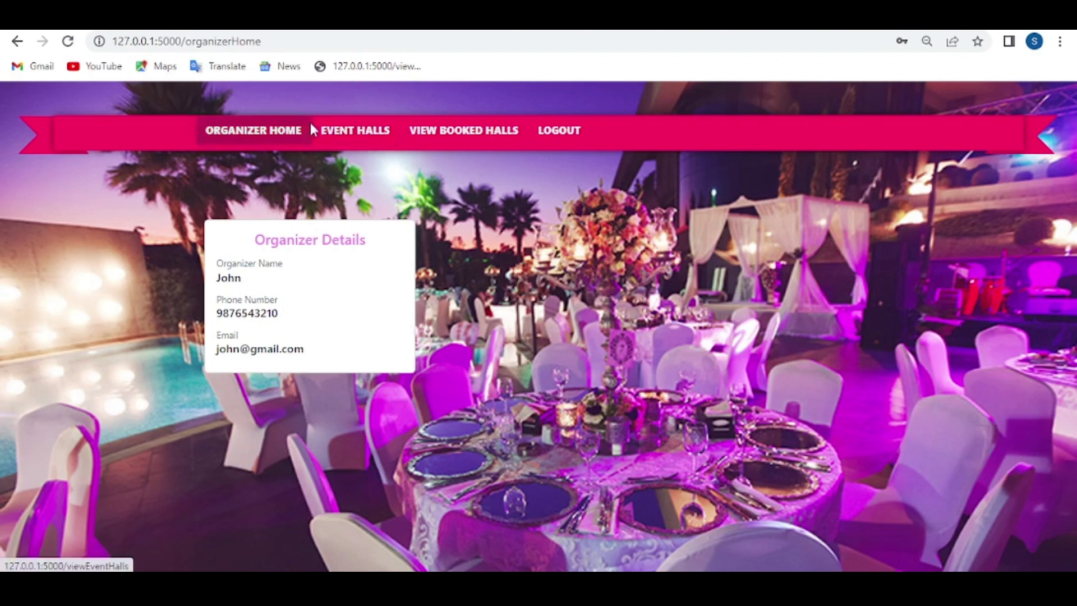
Start a Butterfly hall booking running from 05/29 to 05/30/2023.
click(343, 139)
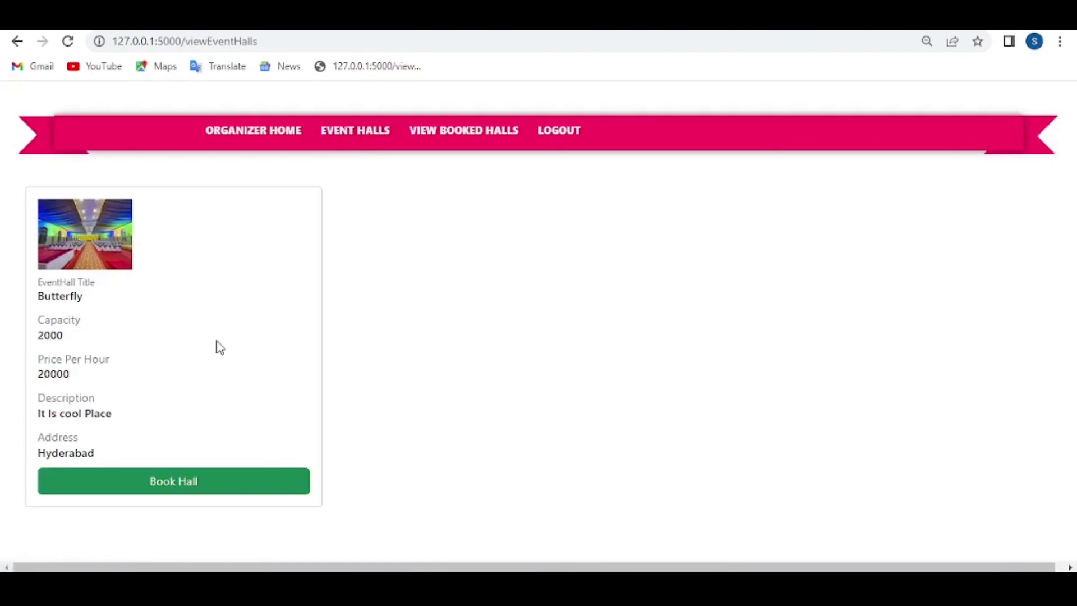
click(172, 492)
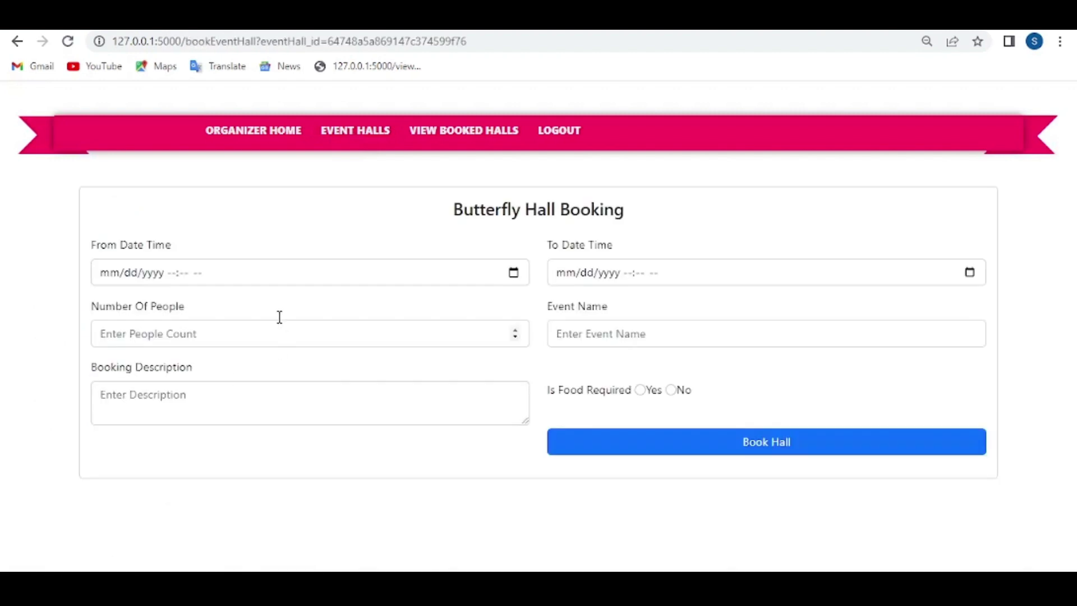
click(513, 273)
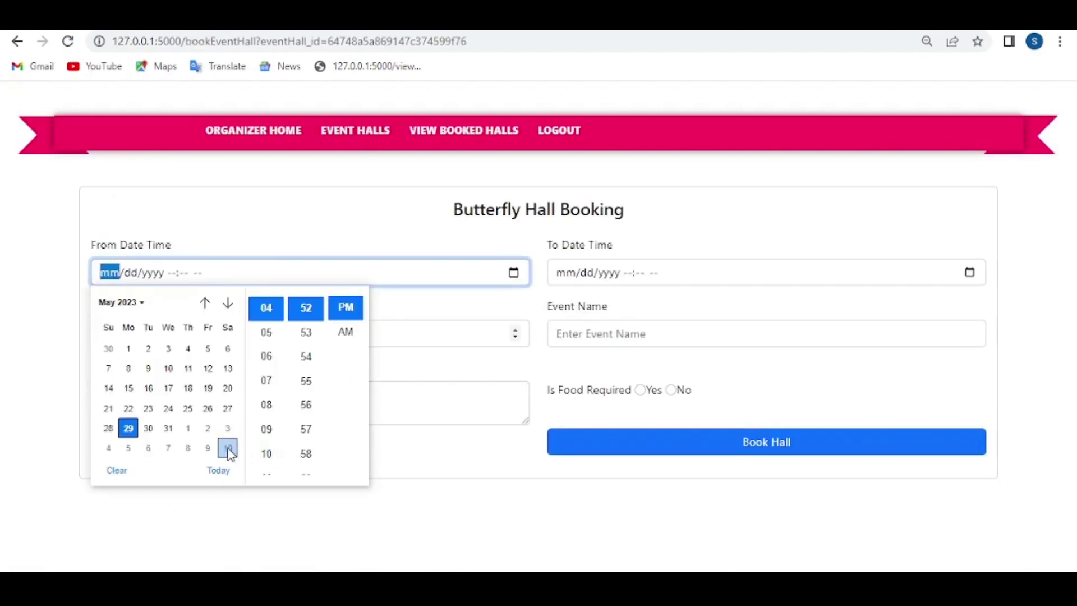
click(220, 471)
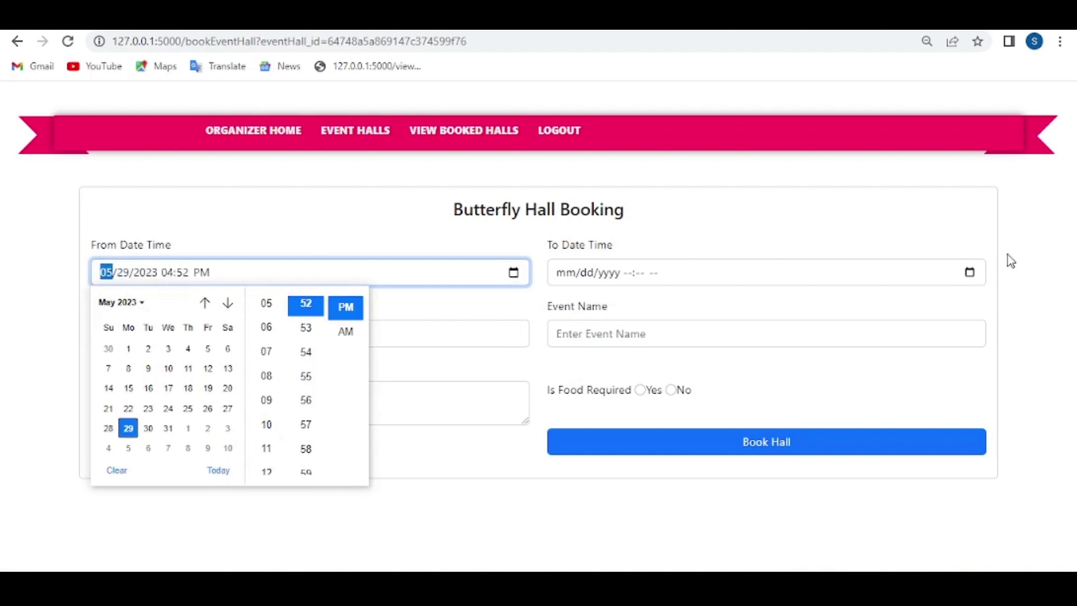
click(970, 273)
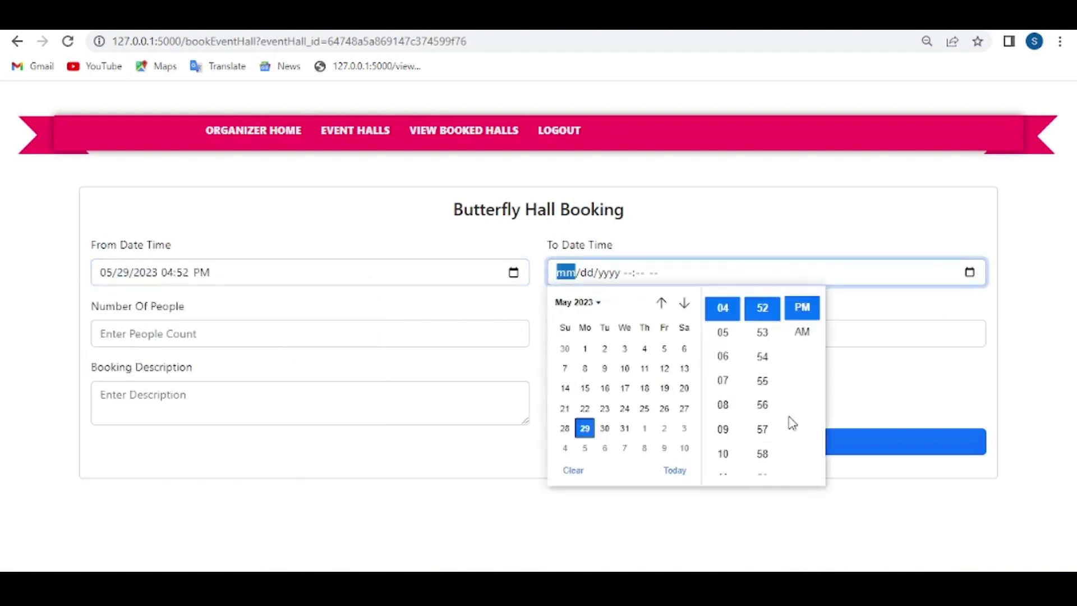
click(604, 429)
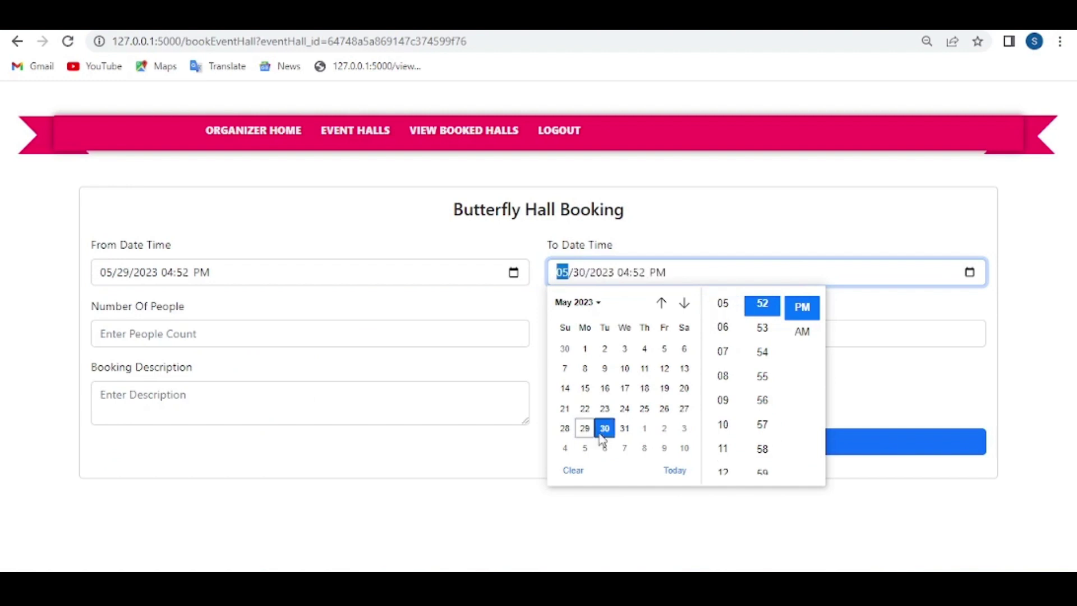
click(454, 541)
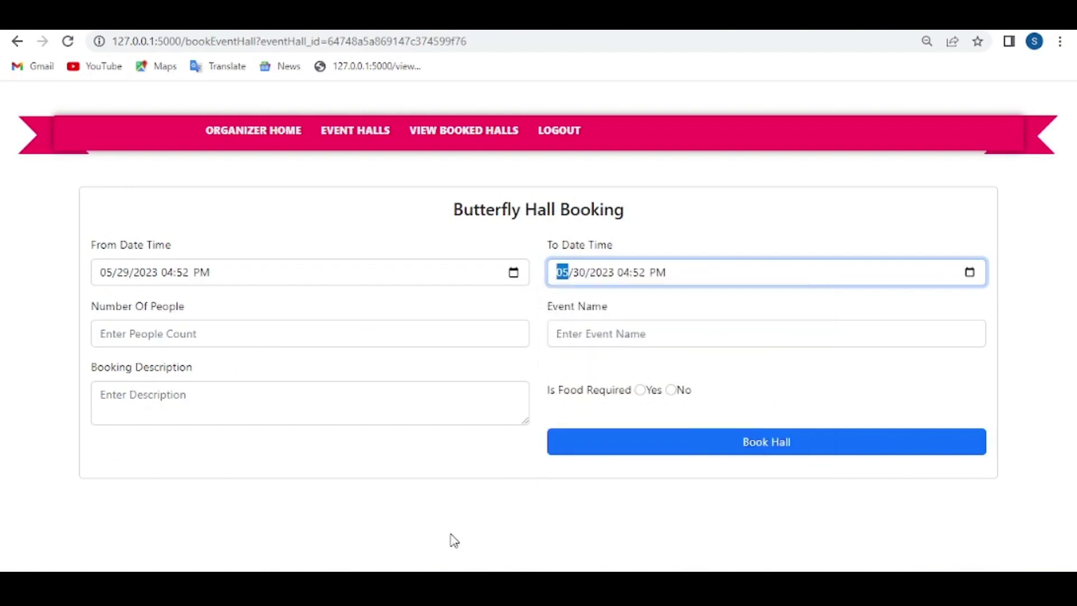
Enter 1000 people, event name Marriage, description 'For Marriage Purpose', and food Yes.
click(179, 330)
text(1000)
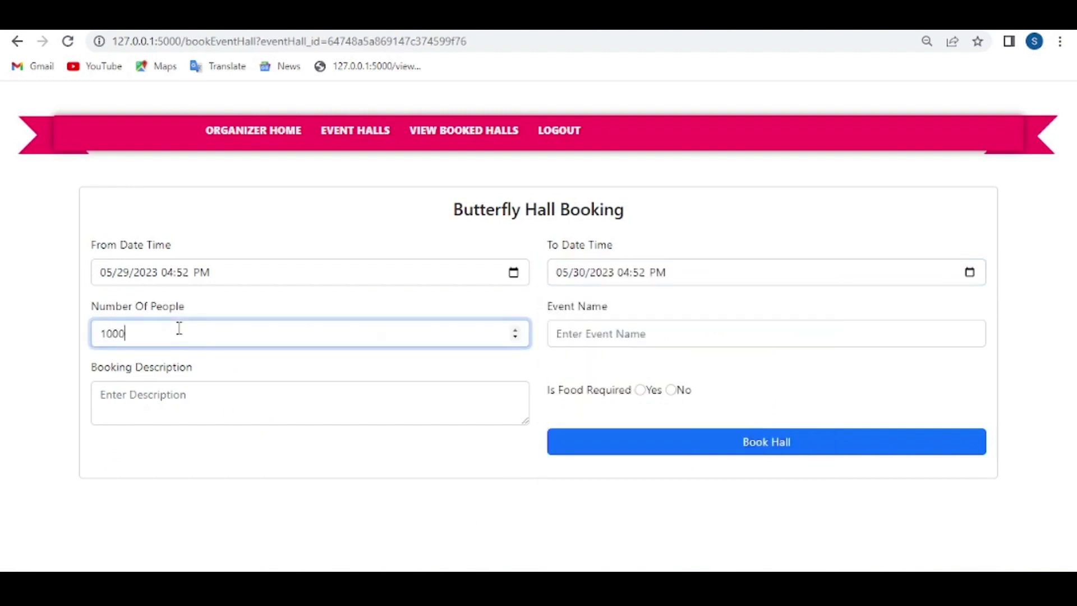
click(607, 335)
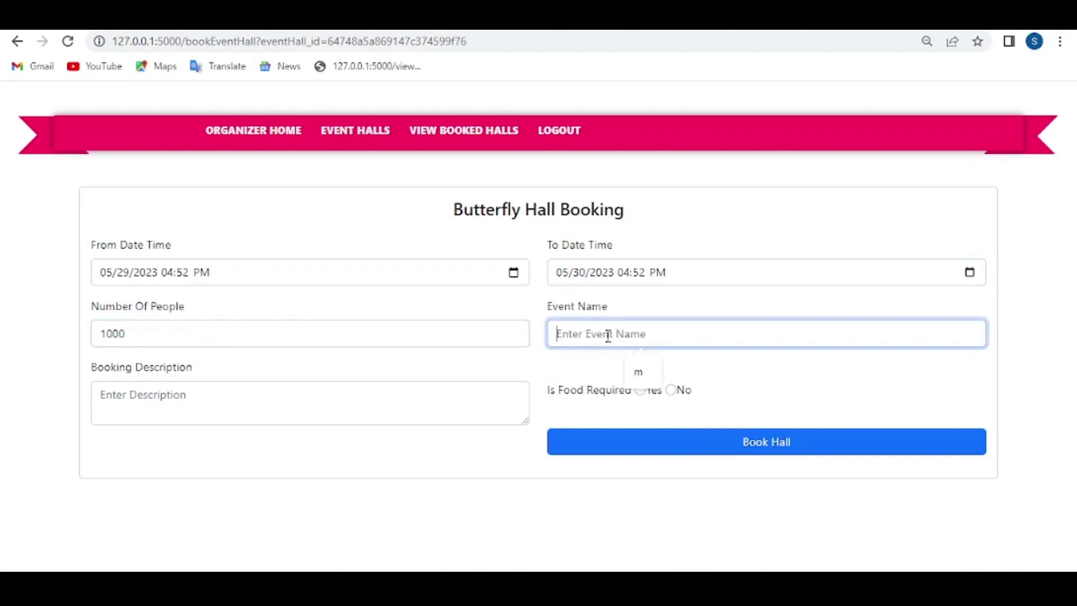
text(Marr)
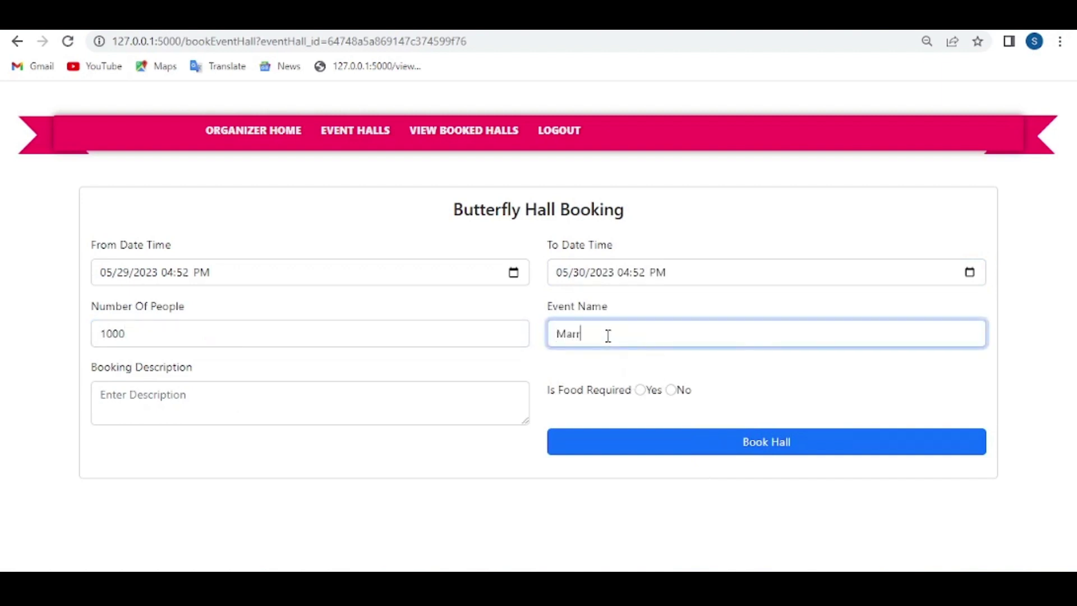
text(iage)
click(213, 405)
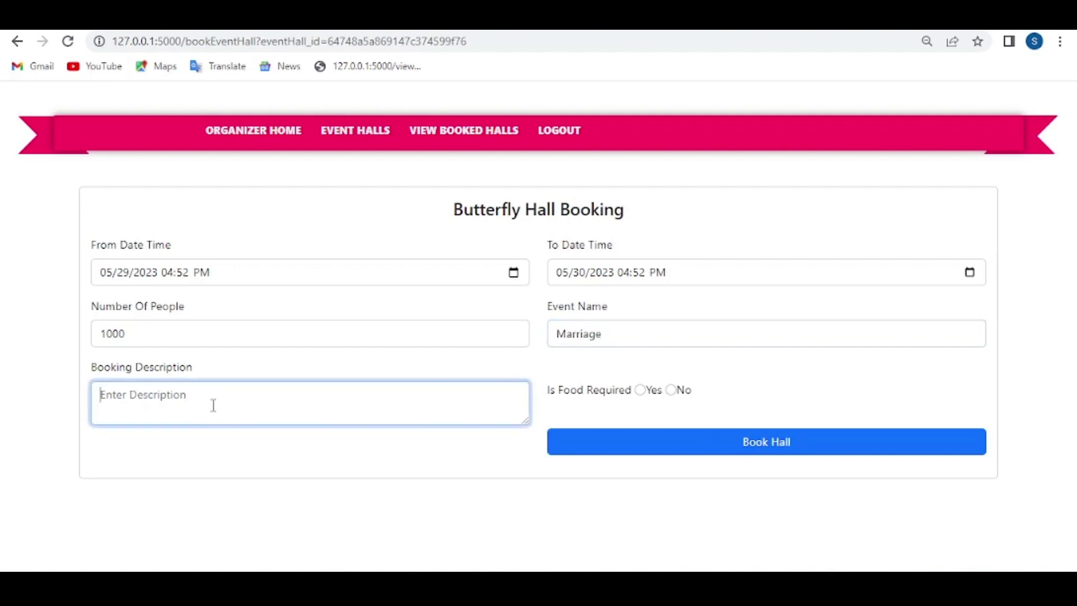
text(For MArraiage )
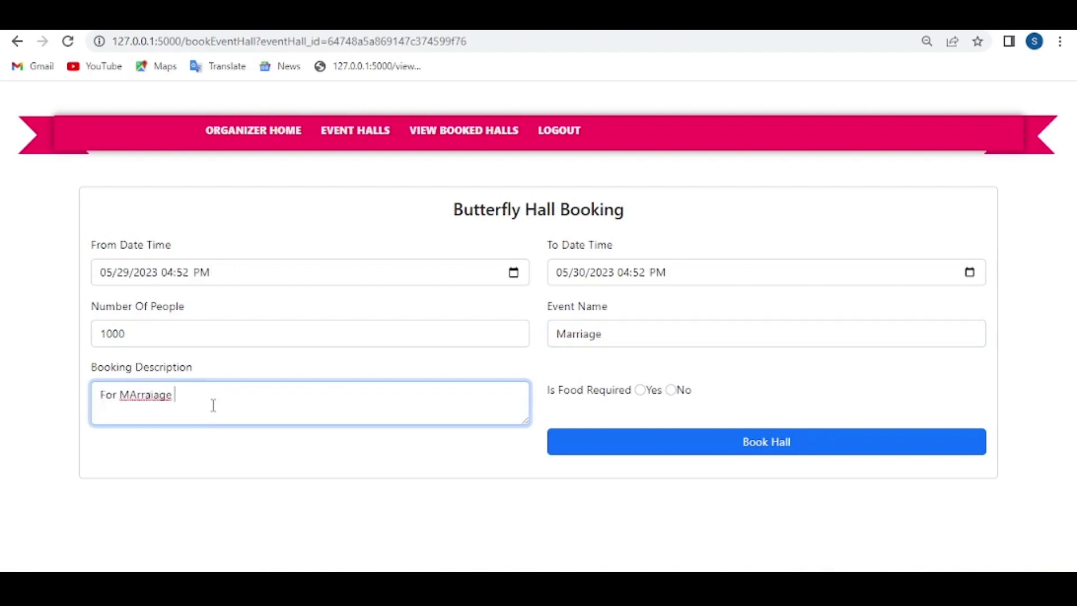
text(Purpose)
click(147, 398)
key(BackSpace)
key(BackSpace)
key(BackSpace)
key(BackSpace)
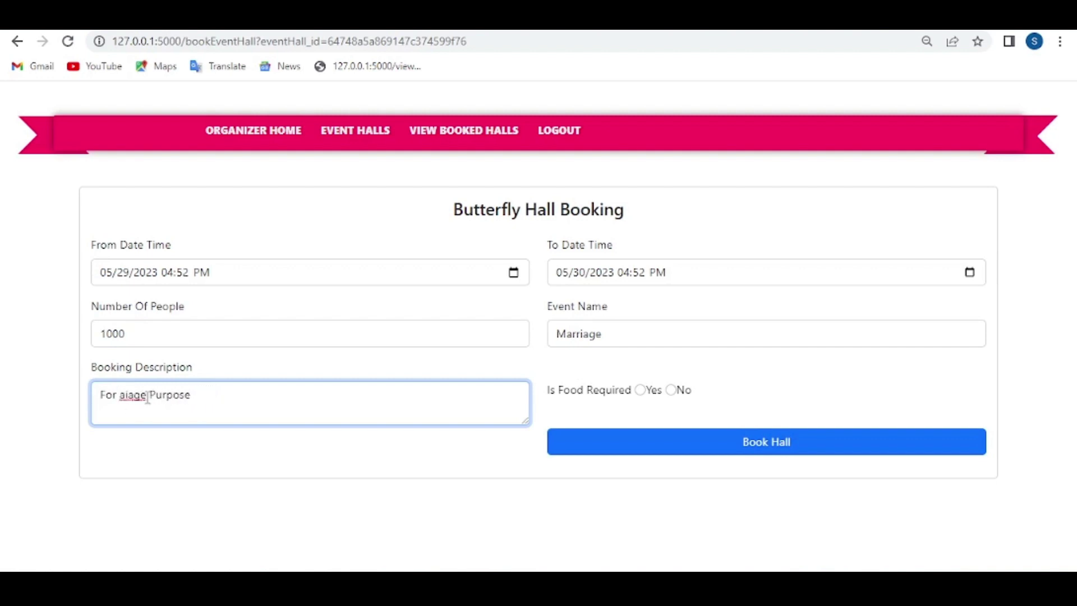
text(Marr)
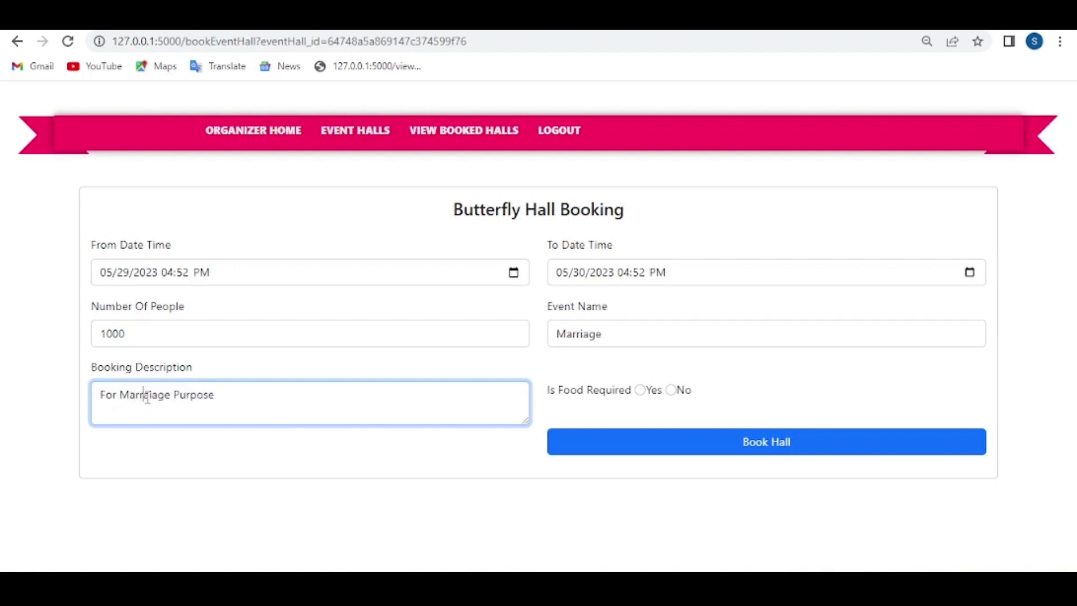
key(Delete)
click(645, 394)
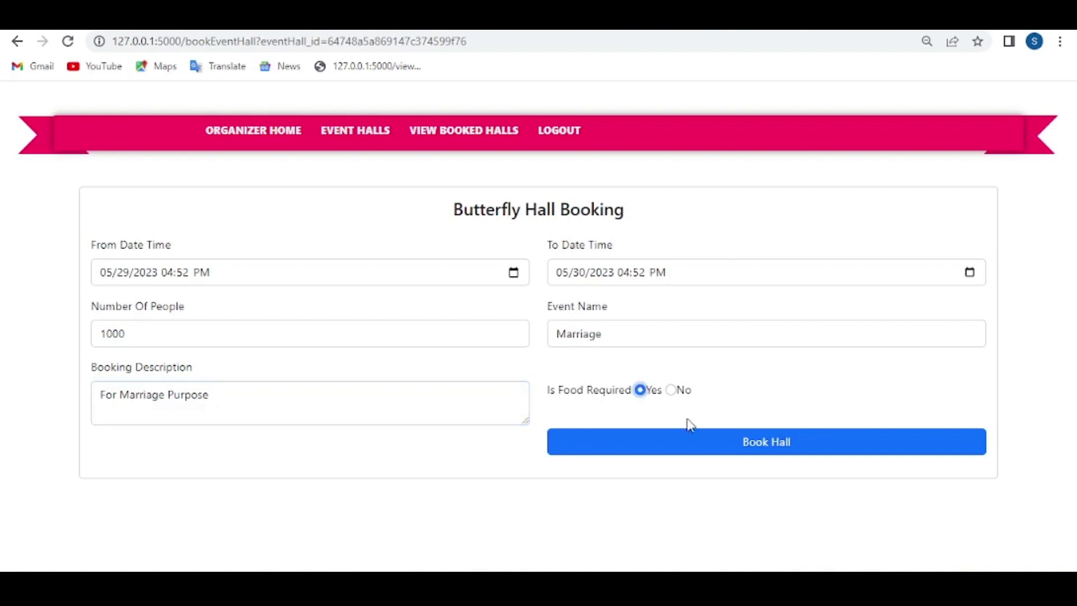
Submit the Butterfly booking and pay the 480000 total by card, entering the card details.
click(734, 450)
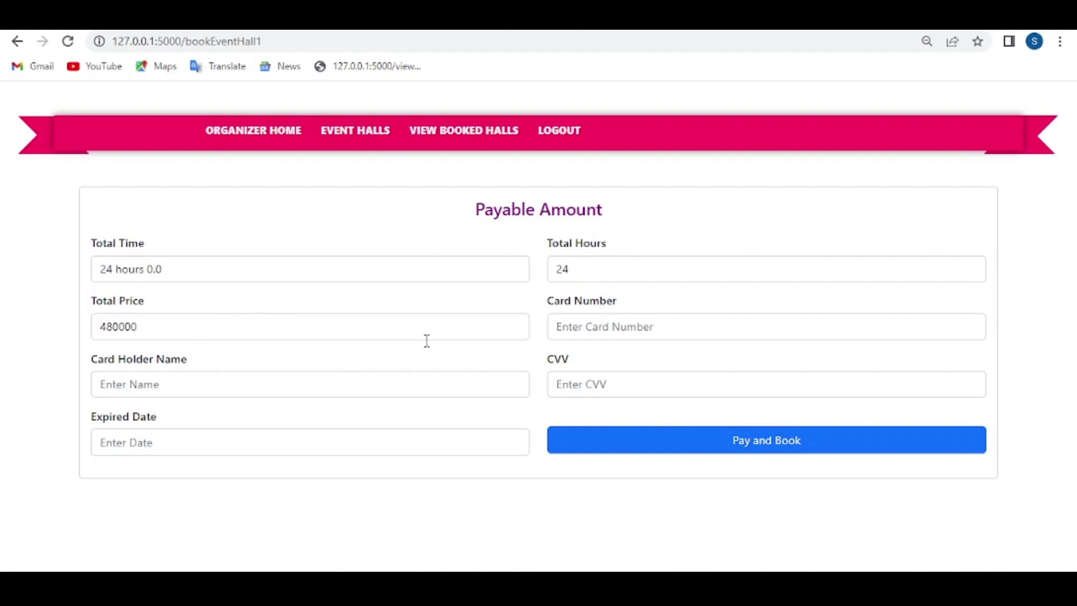
click(589, 330)
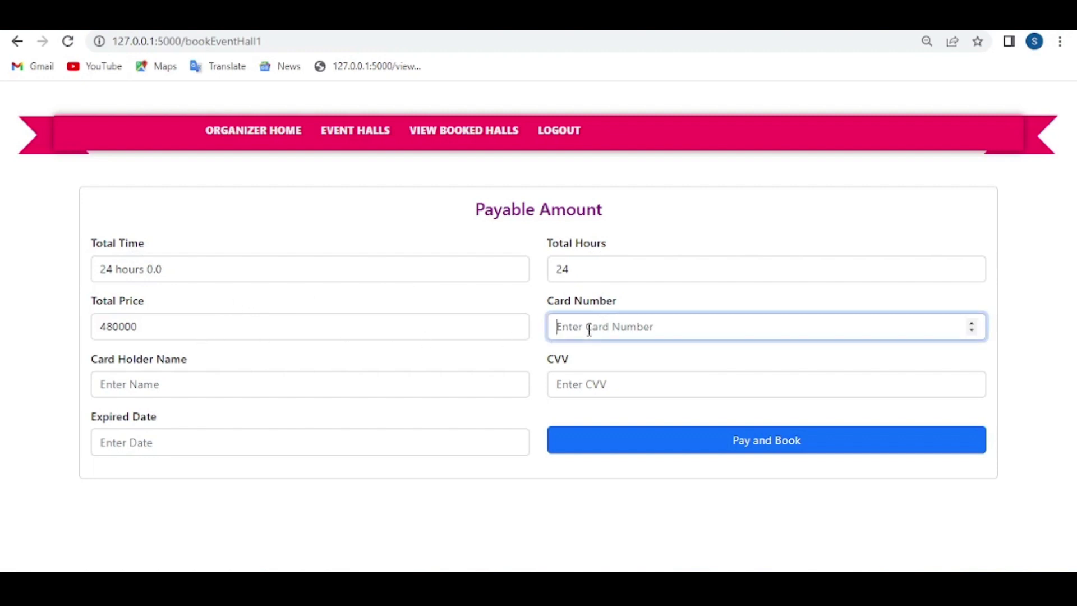
text(98745)
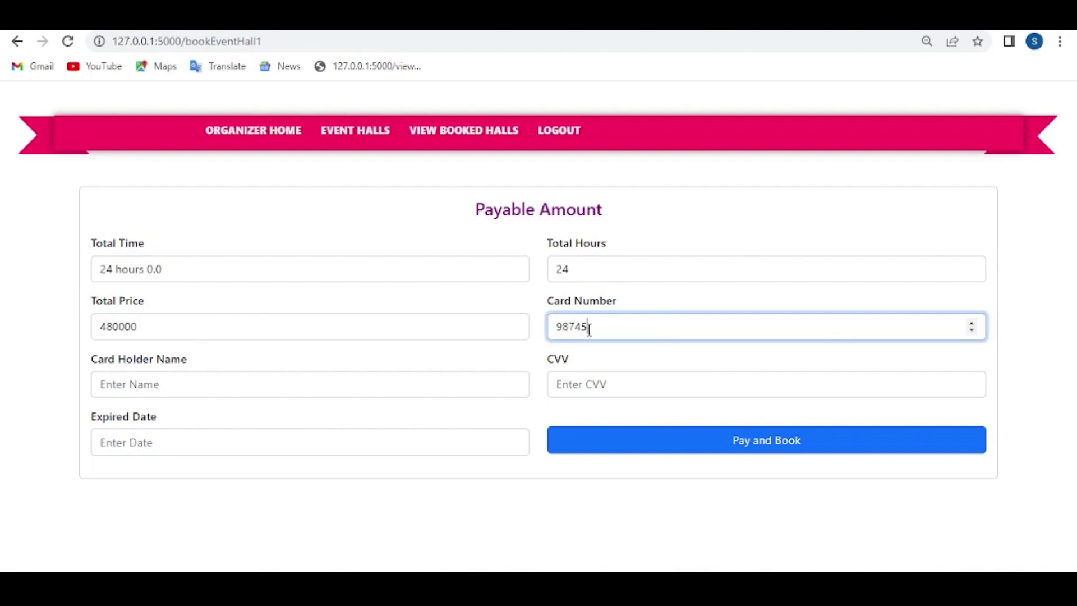
text(6321036542)
click(171, 381)
text(Joh)
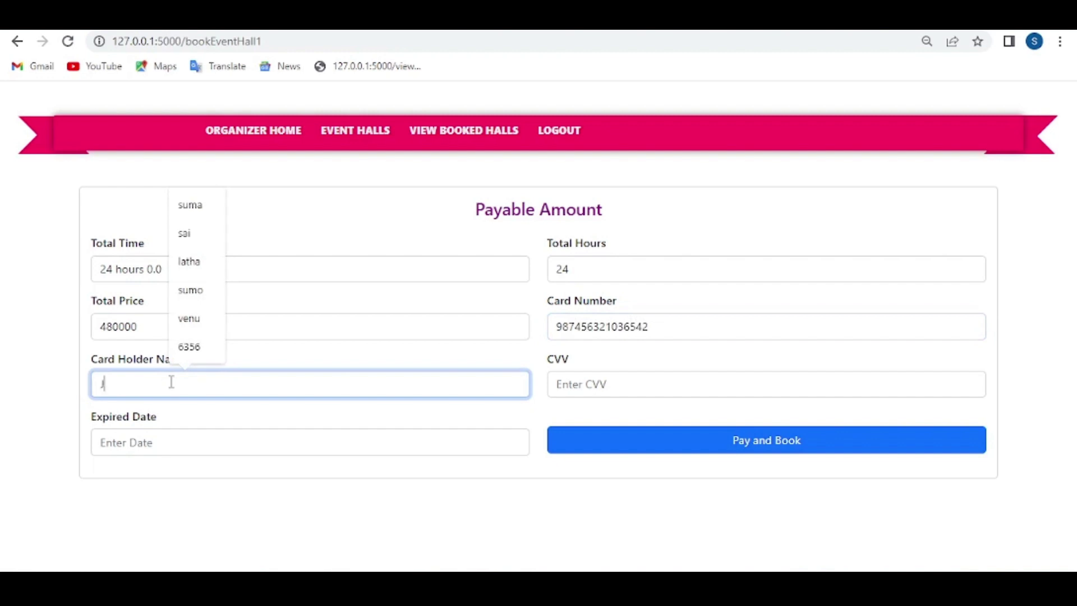
text(n)
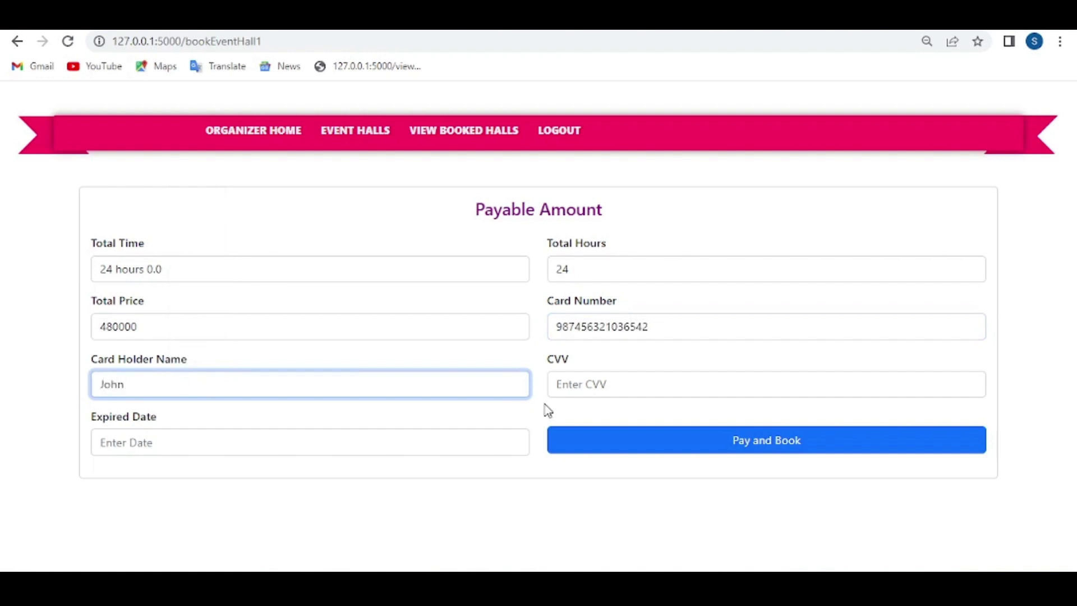
click(588, 384)
text(321)
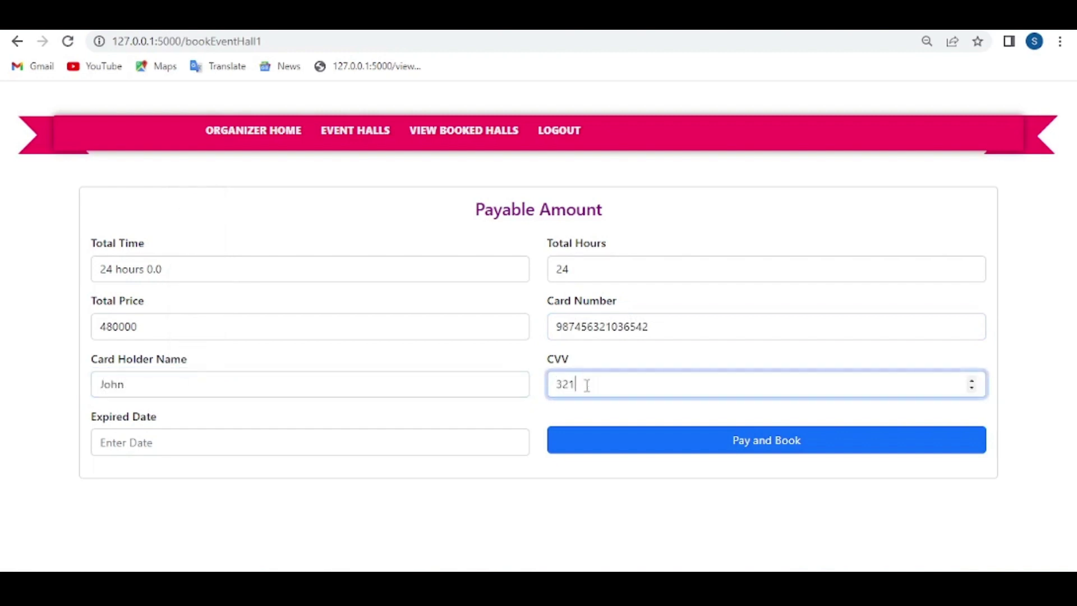
click(238, 450)
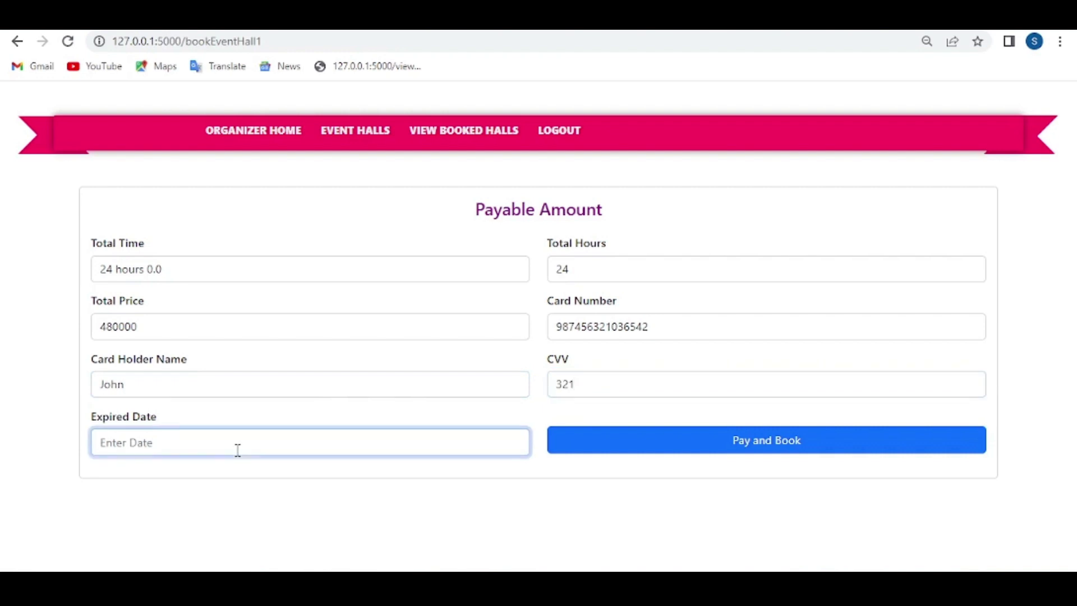
text(20/24)
click(729, 446)
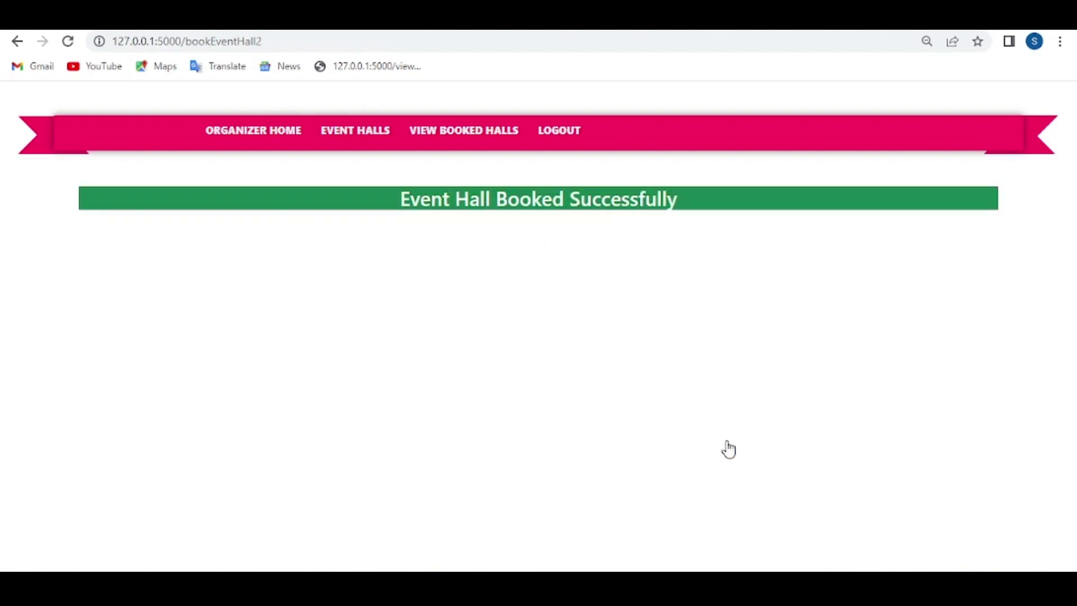
Check the Butterfly booking shows Booking Requested in Booked Halls, then log out.
click(466, 137)
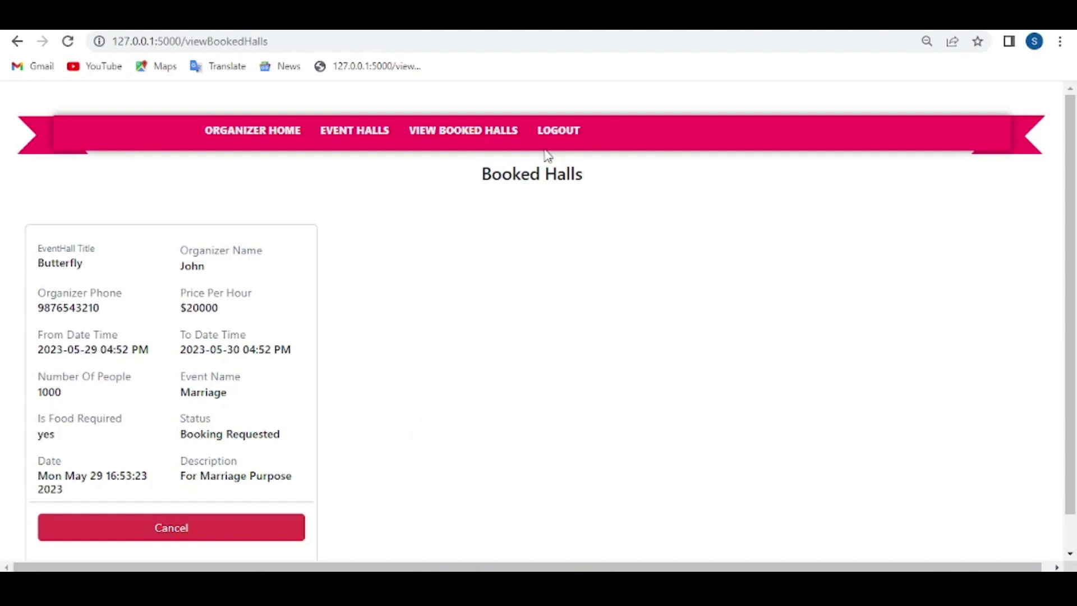
click(559, 130)
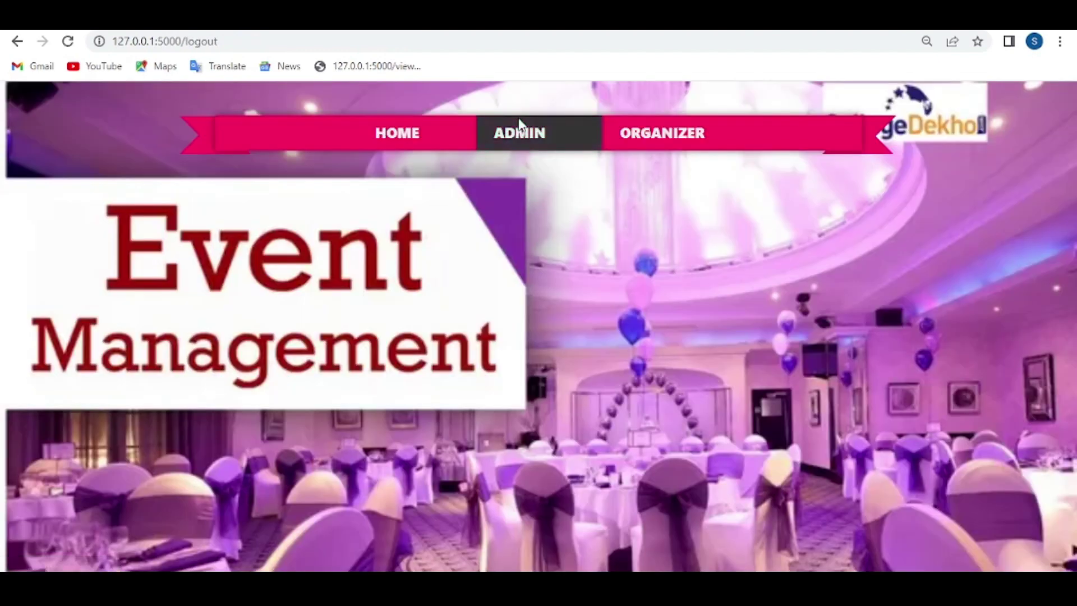
Log in as admin with the saved user name, dismiss Chrome's warning, and open Event Halls.
click(515, 147)
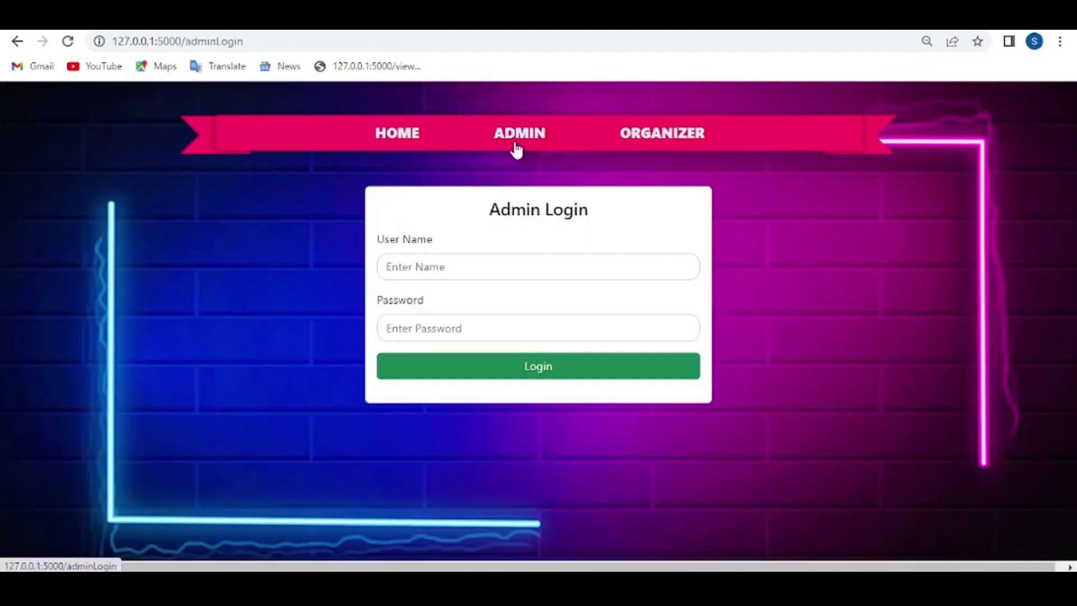
click(441, 271)
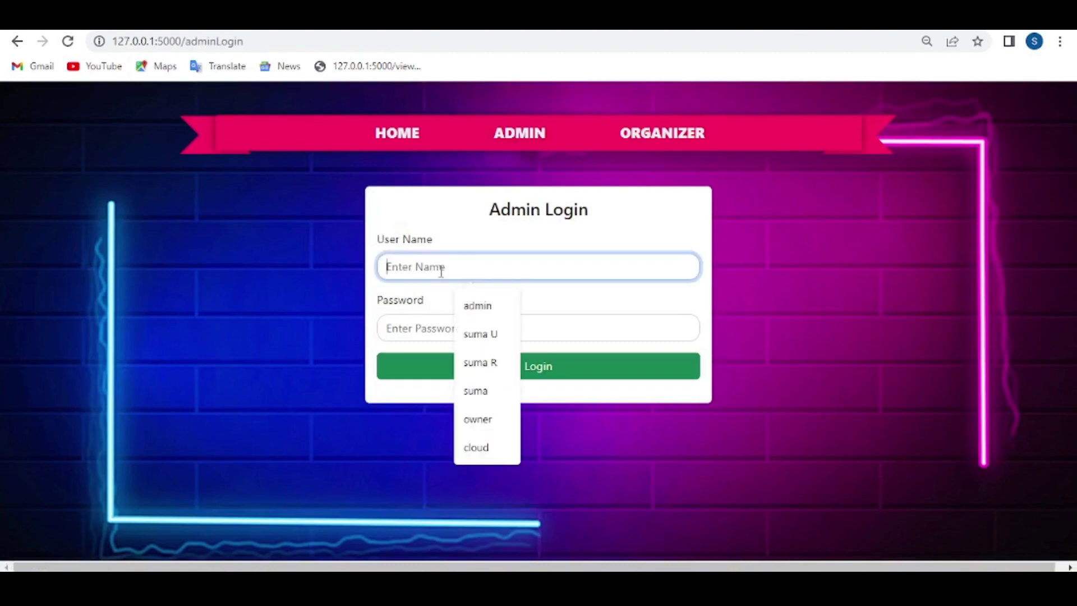
click(477, 305)
click(458, 330)
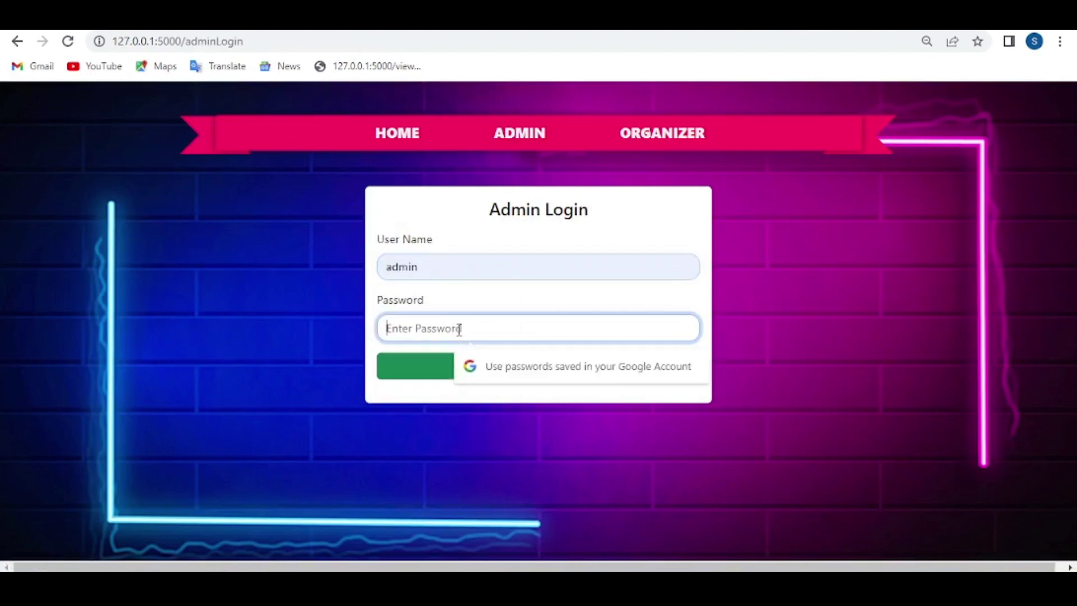
text(ad)
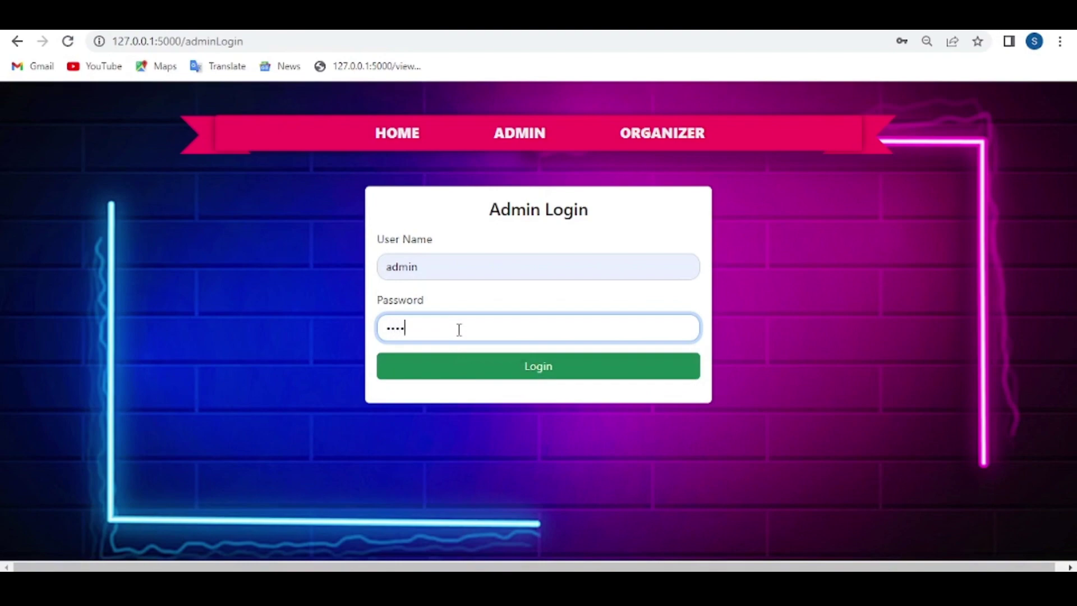
text(min)
key(Return)
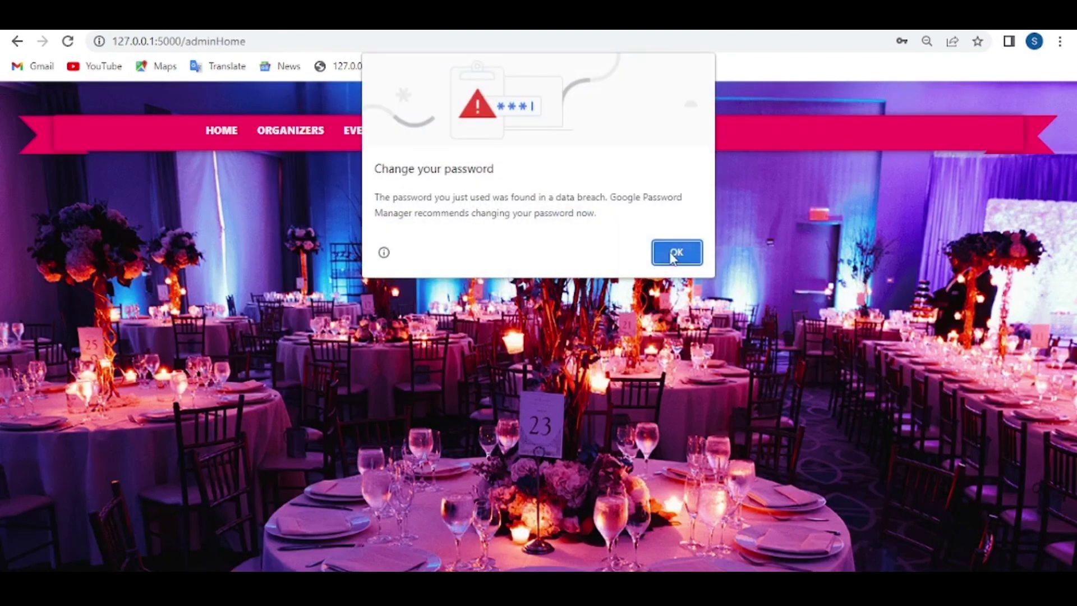
click(673, 252)
click(386, 130)
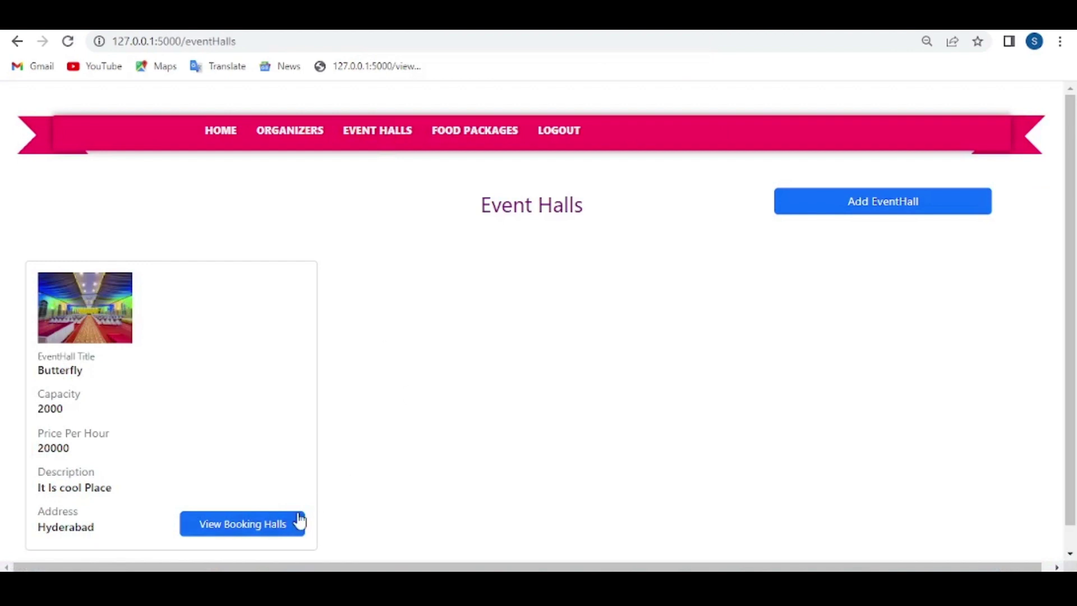
Accept the Butterfly marriage booking so it reads Booking Confirmed, then log out.
click(255, 527)
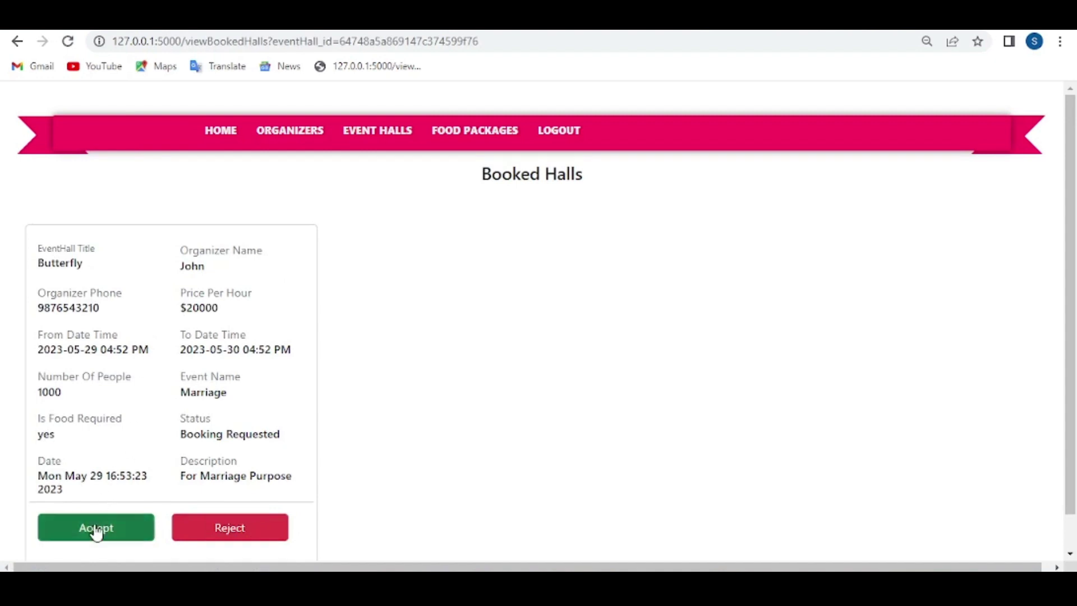
double_click(197, 434)
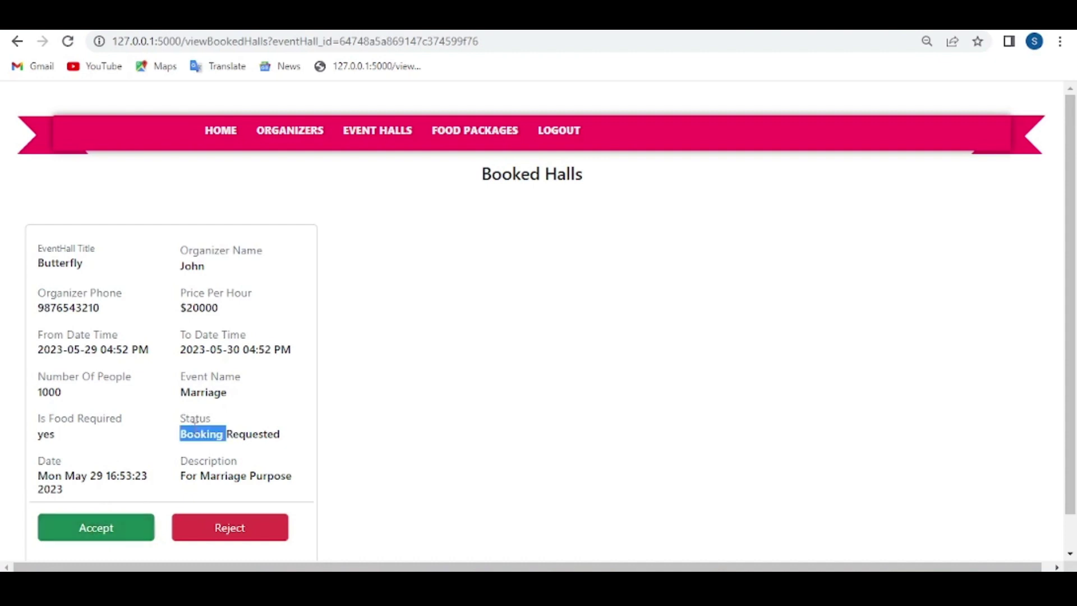
triple_click(241, 434)
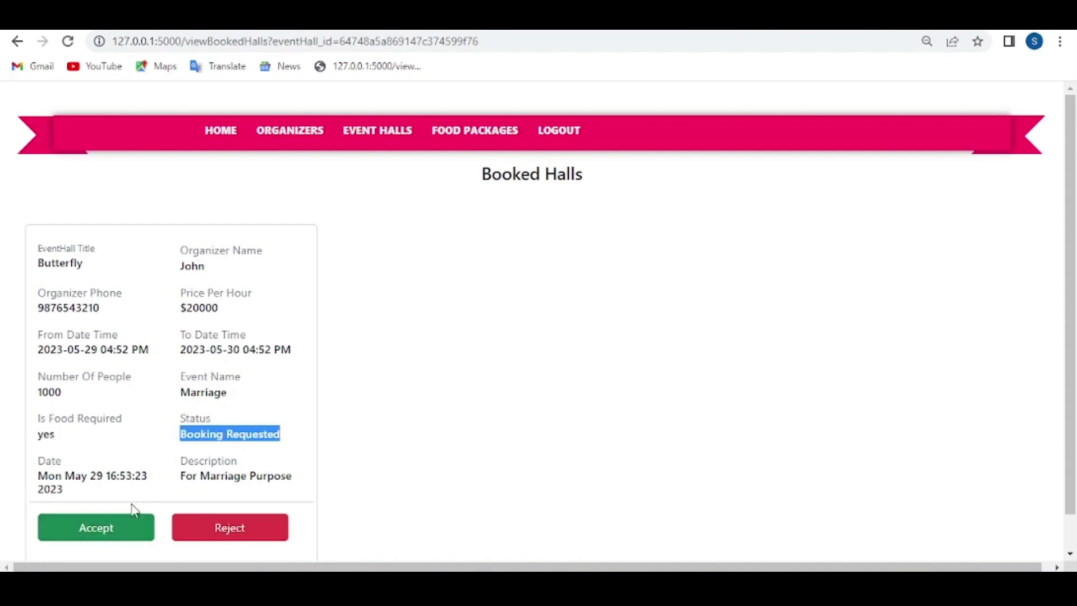
click(100, 537)
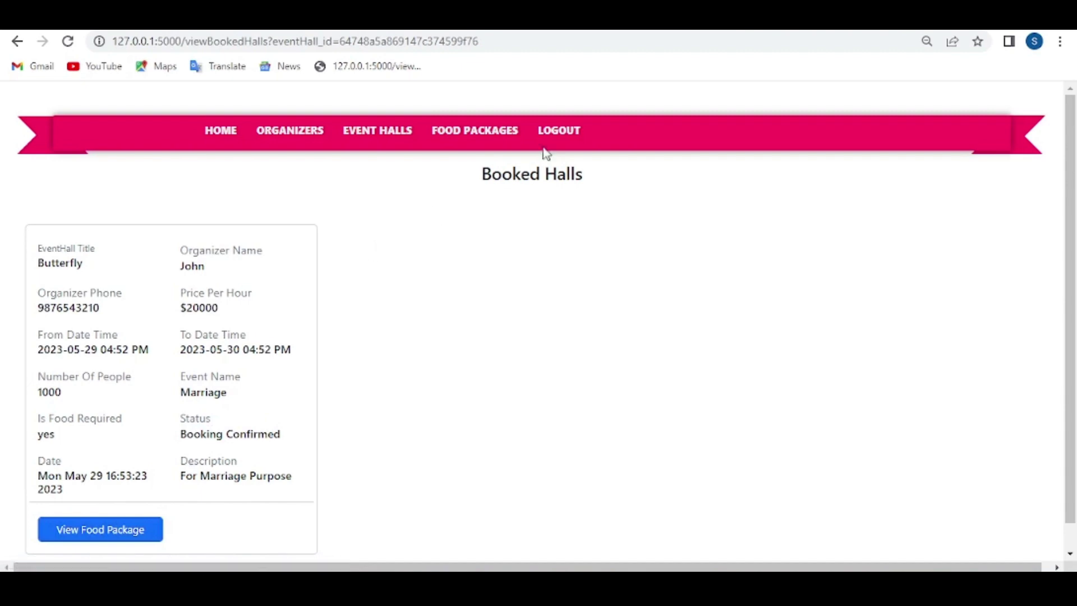
click(559, 134)
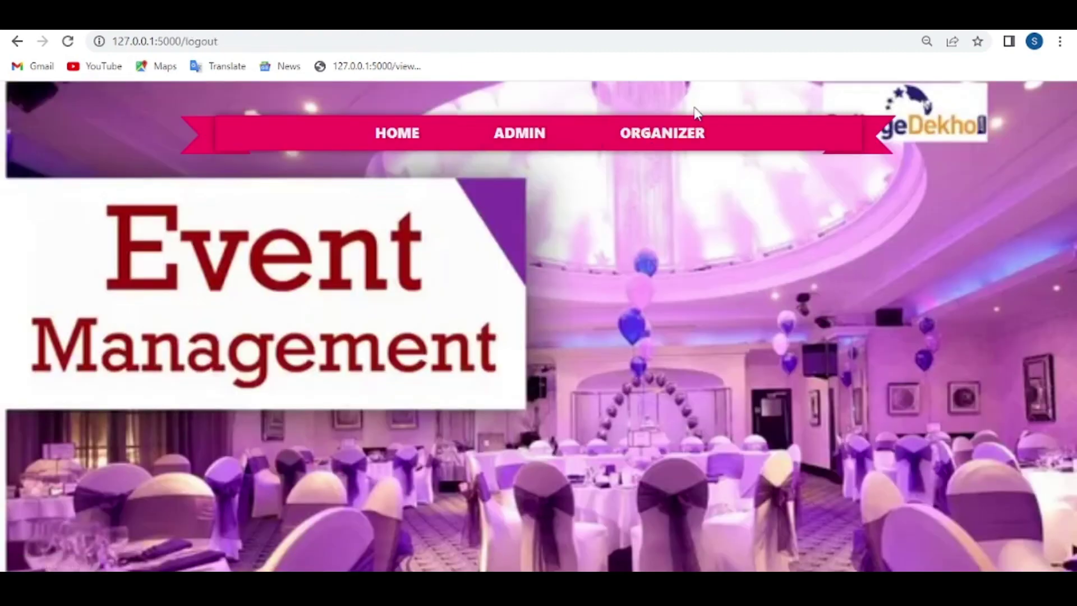
Log back in as the organizer with the saved email and the account password.
click(670, 135)
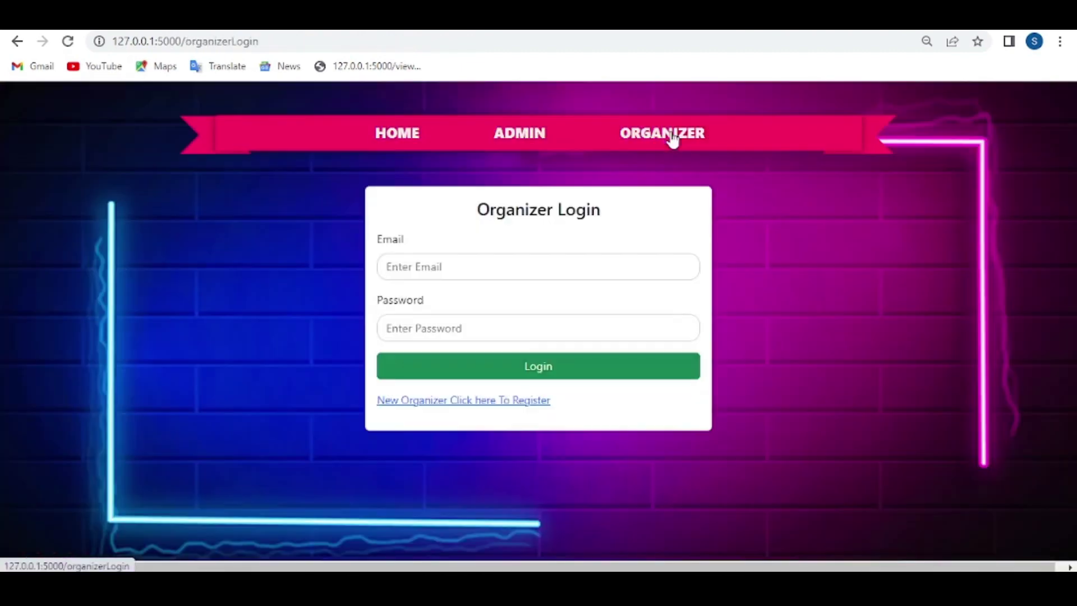
click(488, 267)
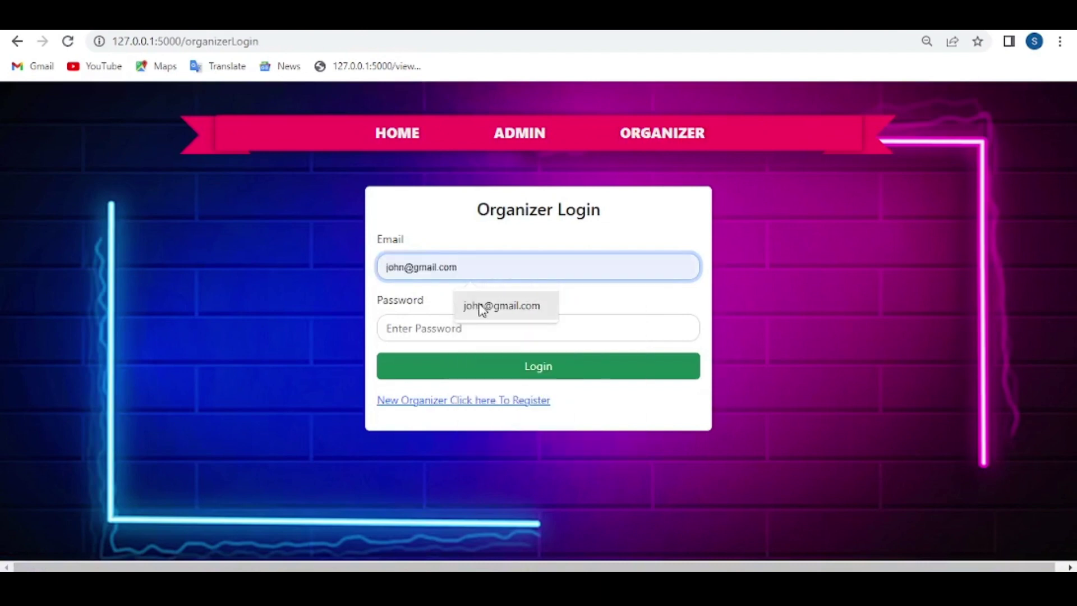
click(481, 307)
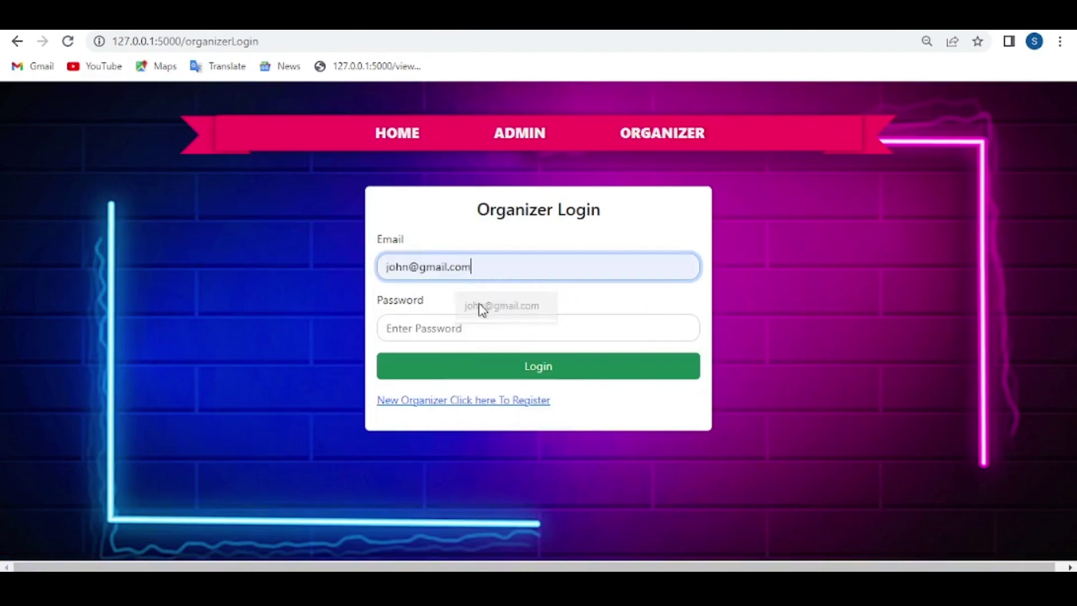
click(456, 324)
text(1234)
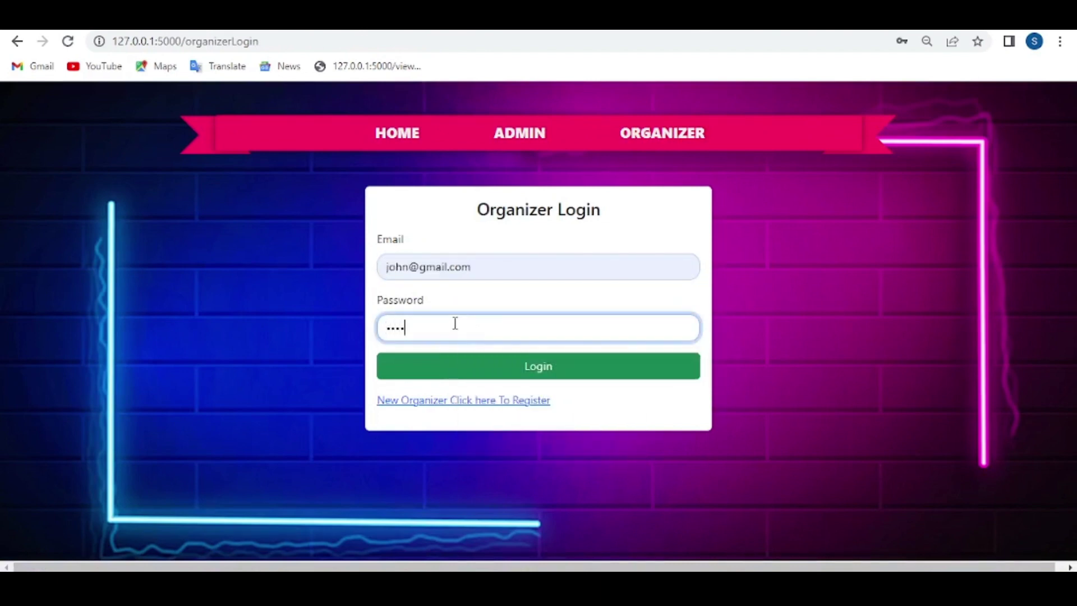
text(56789)
click(507, 368)
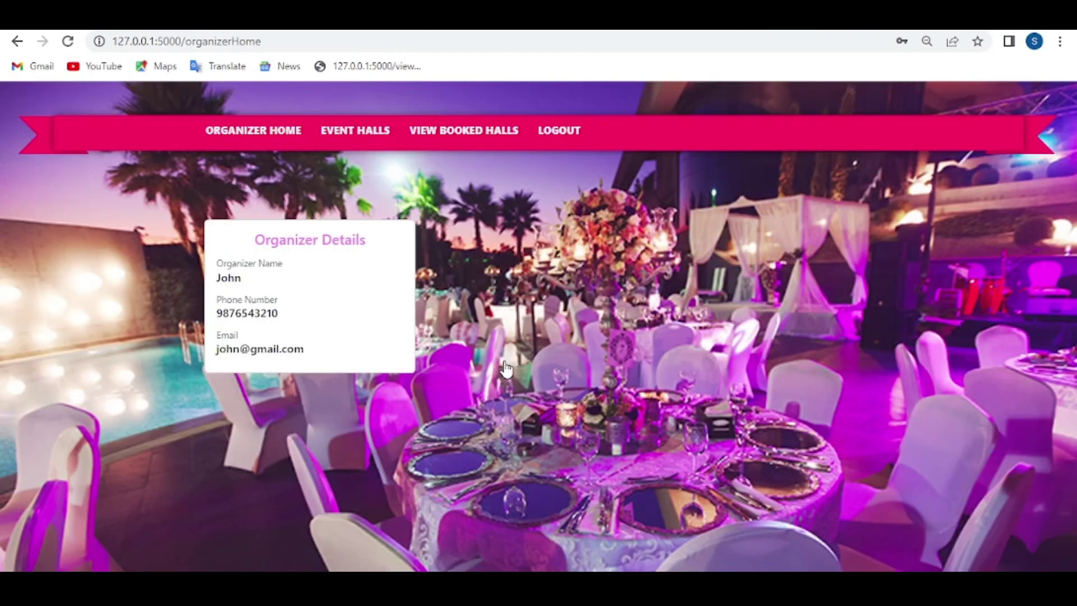
From Booked Halls, begin adding a food package to the confirmed Butterfly booking.
click(471, 132)
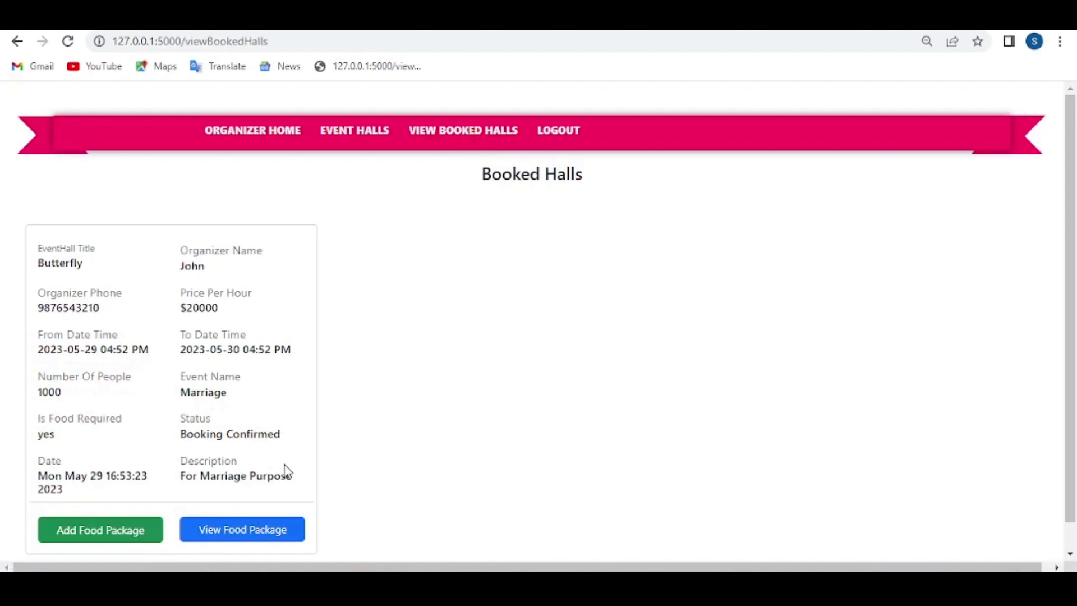
scroll(442, 450, down, 1)
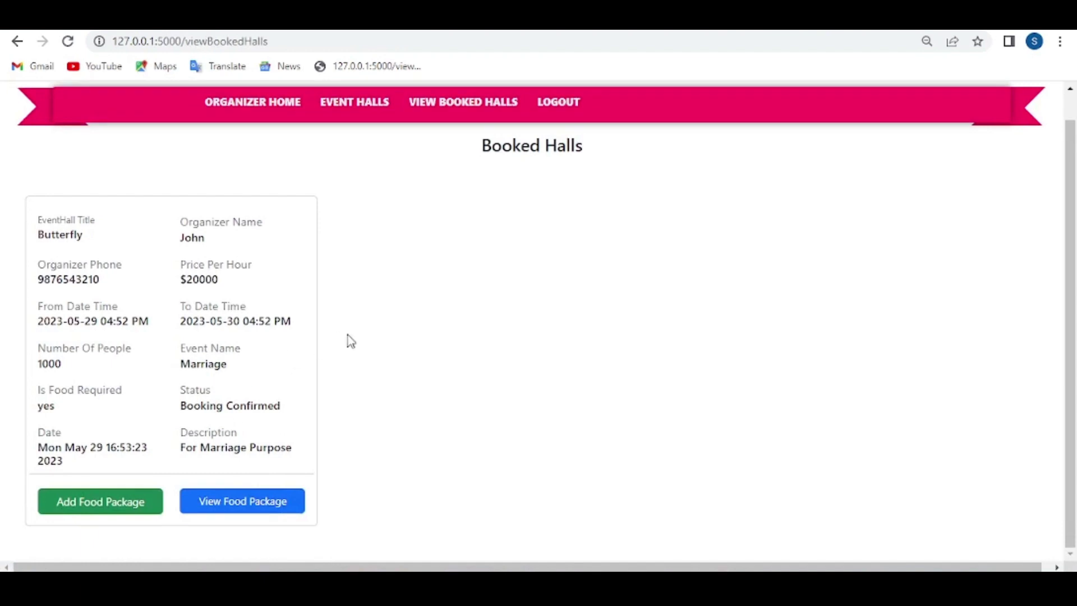
click(97, 502)
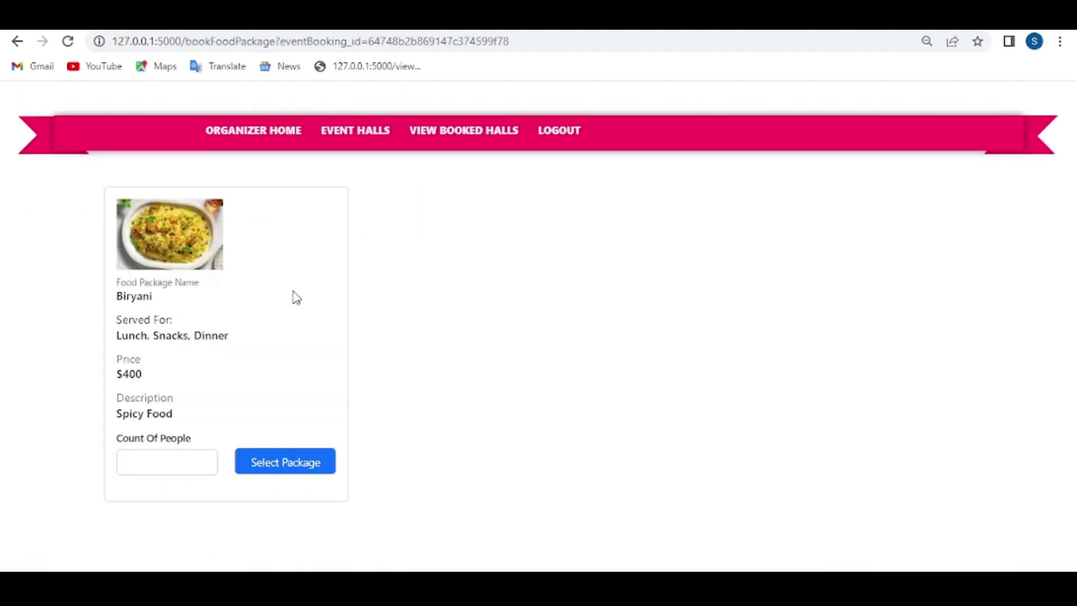
Select the Biryani package for 1000 people, giving a $400000.0 total.
click(165, 460)
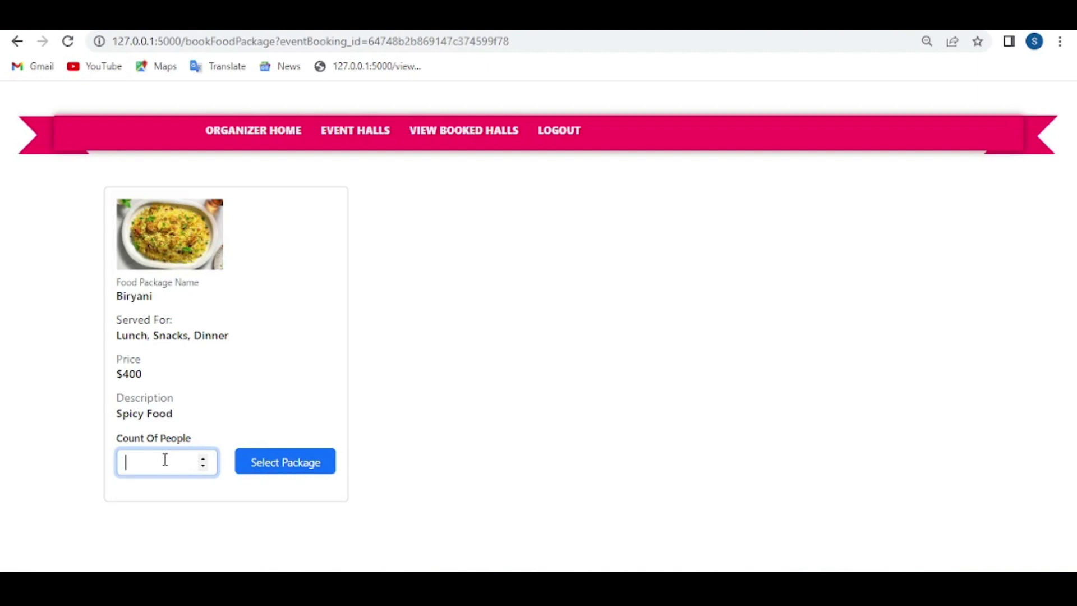
text(1000)
click(300, 473)
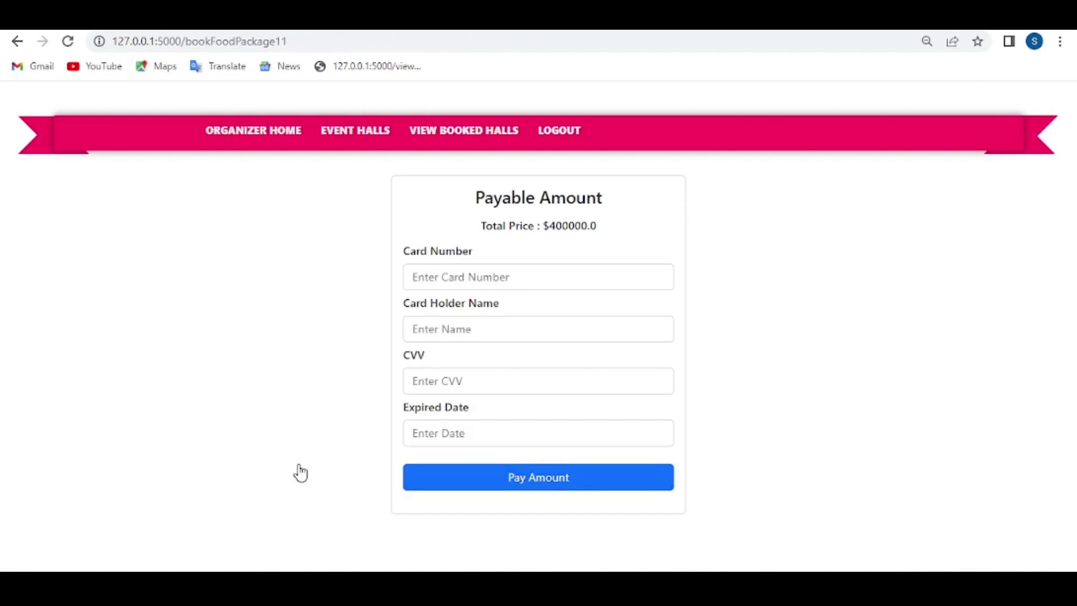
Check the 400000.0 total price, then enter the card number and card holder name.
triple_click(568, 232)
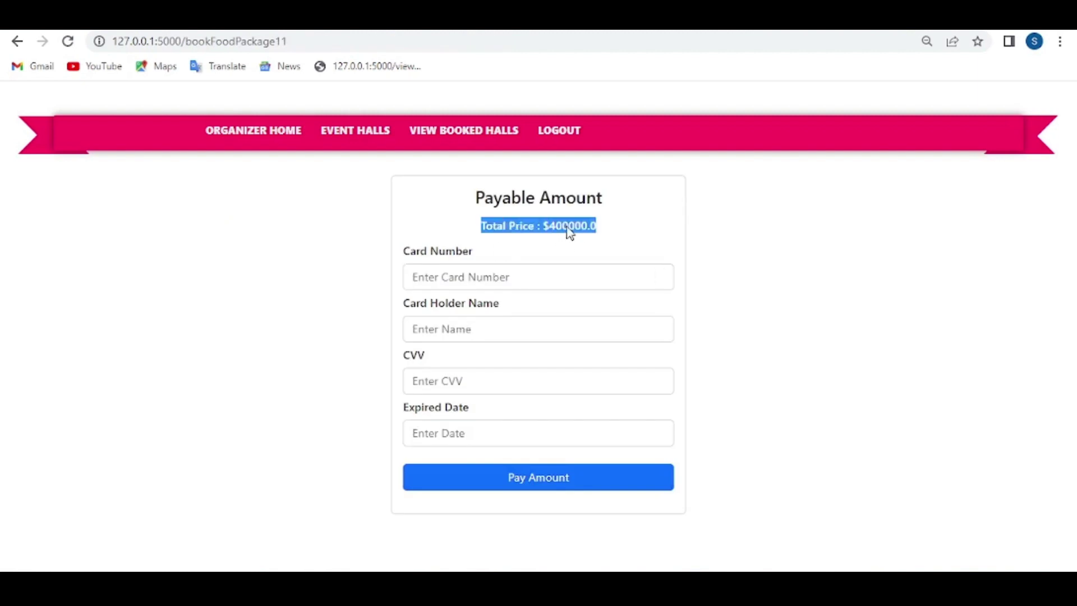
double_click(573, 231)
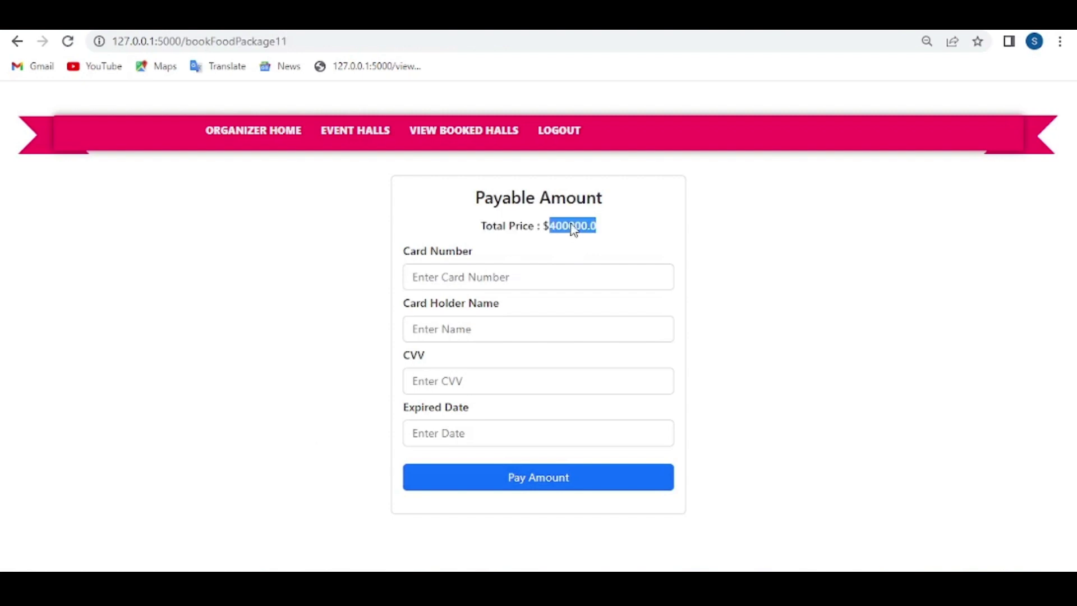
double_click(572, 230)
click(483, 281)
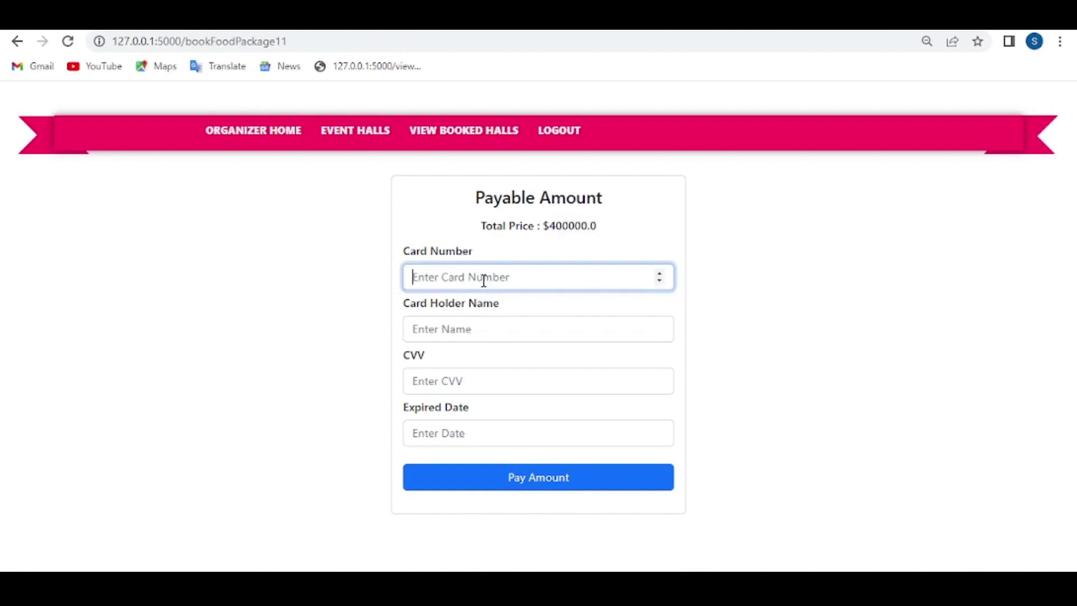
text(987456)
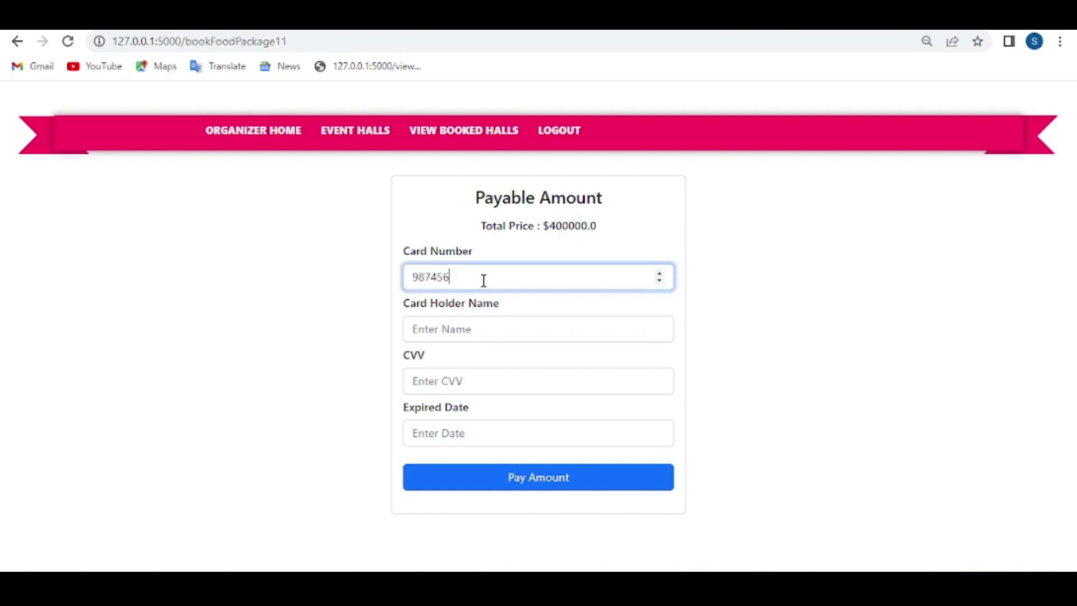
text(321032145)
click(444, 326)
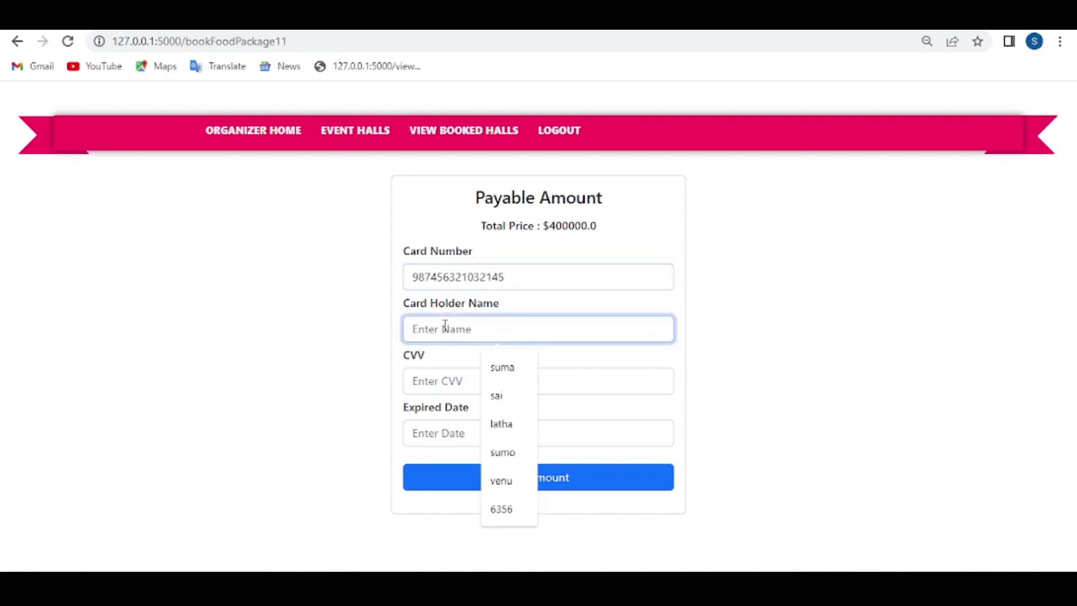
text(jo)
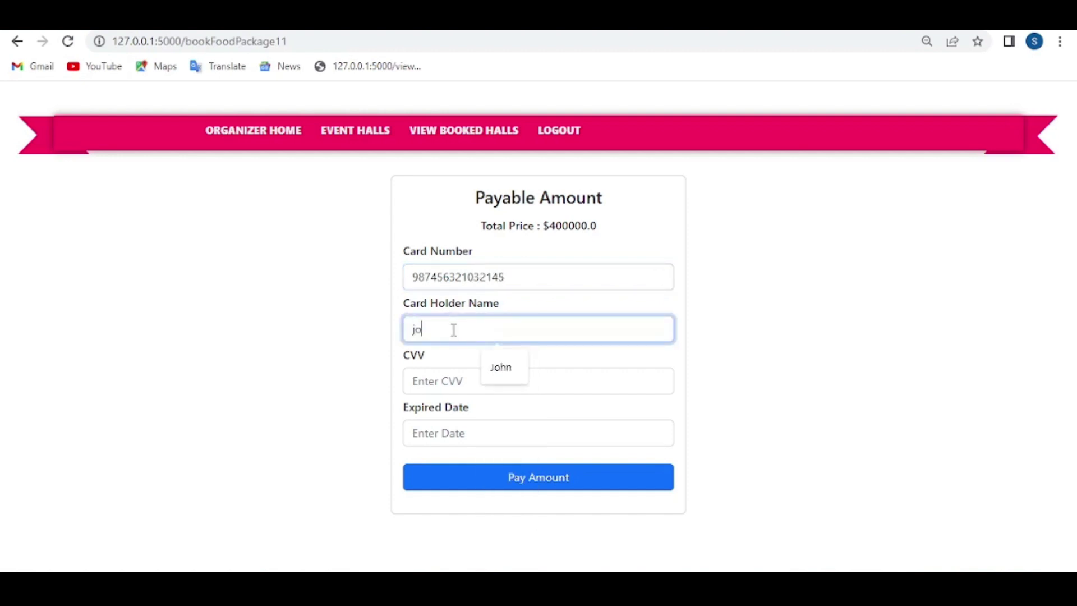
text(hn)
Enter the CVV and expiry date, pay for the food package, and view the booked halls.
click(445, 376)
text(1)
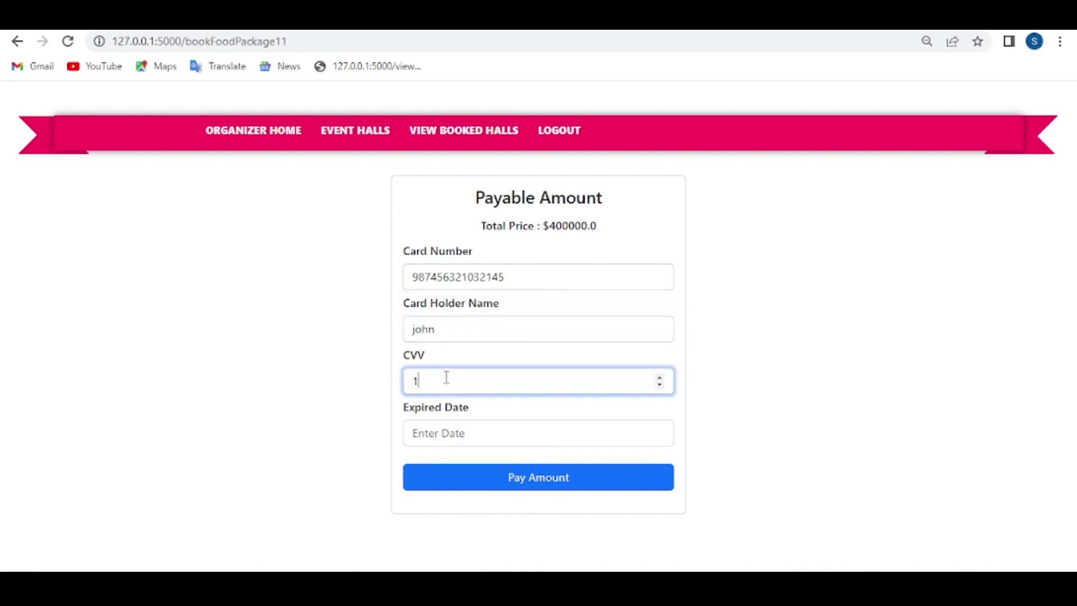
text(23)
click(457, 429)
text(20/24)
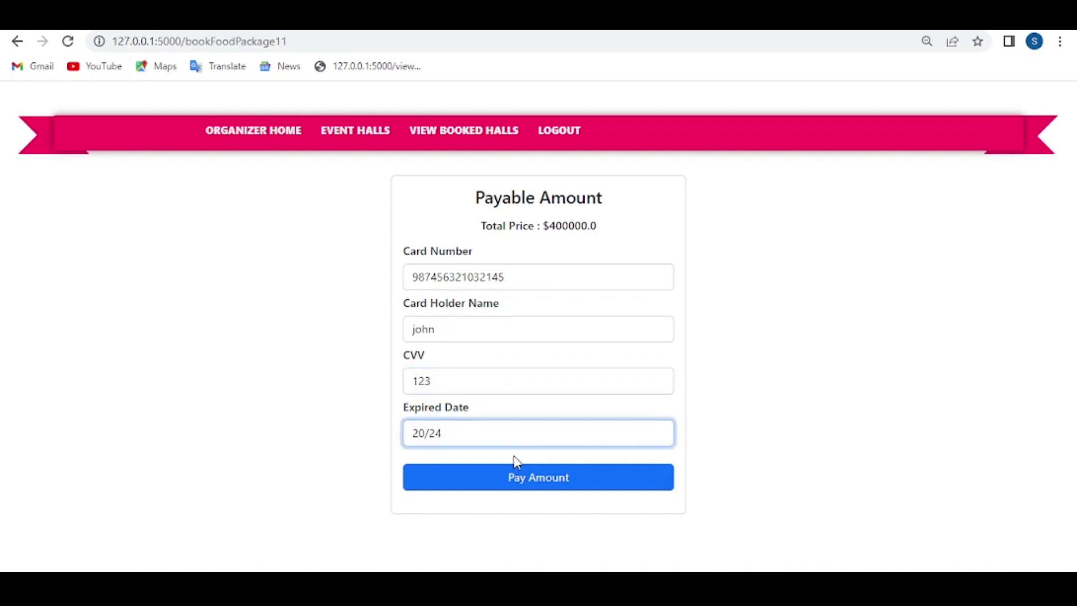
click(526, 480)
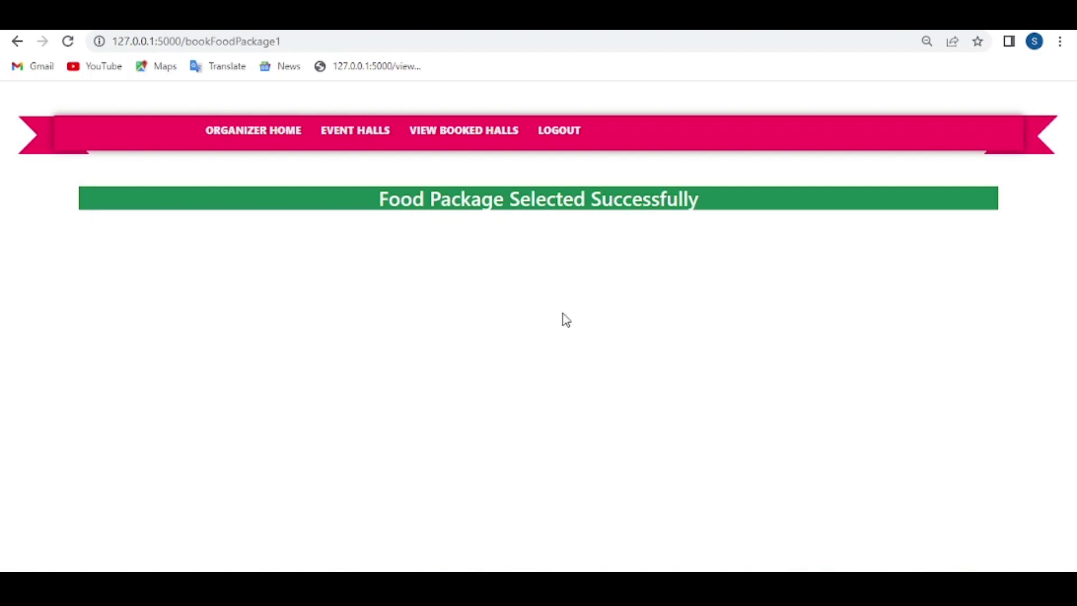
click(454, 132)
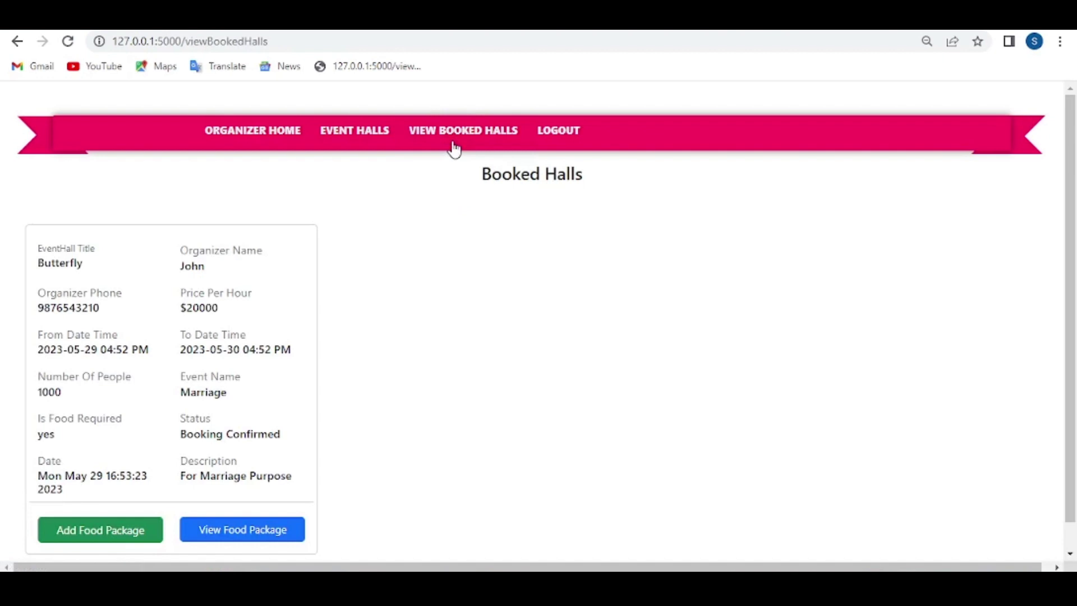
Review Butterfly's Biryani package for 1000 people at $400000.0, then log the organizer out.
click(253, 533)
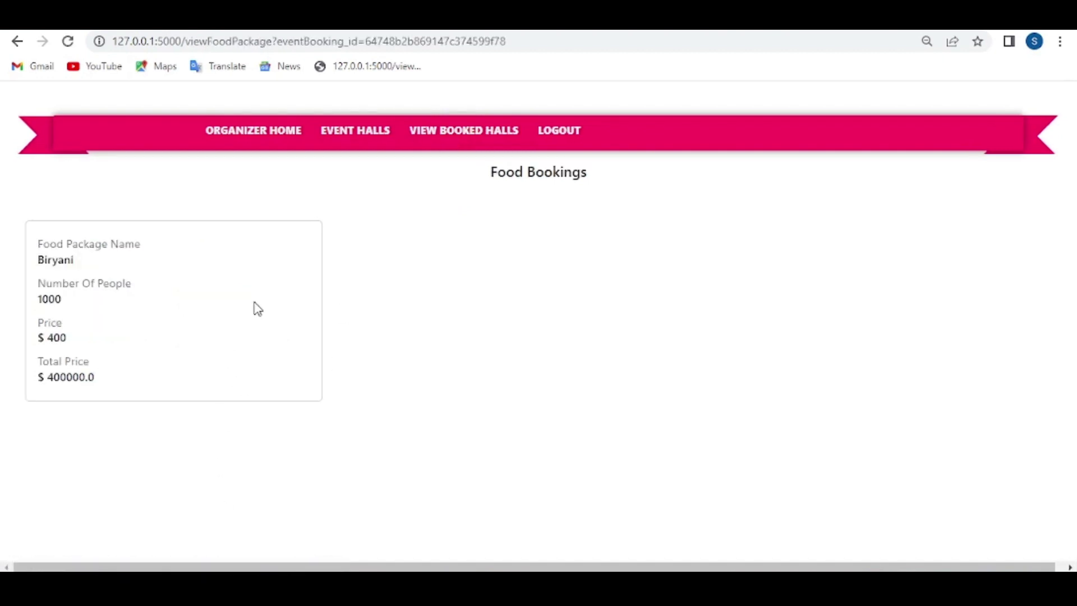
click(560, 137)
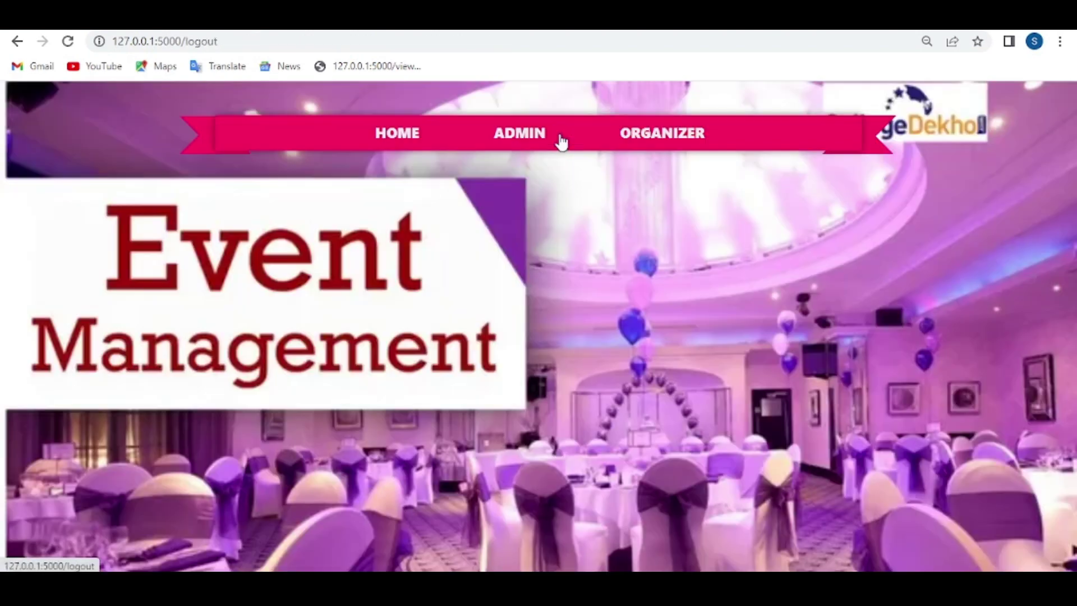
Log in as admin with the saved user name and password, dismissing Chrome's password warning.
click(525, 143)
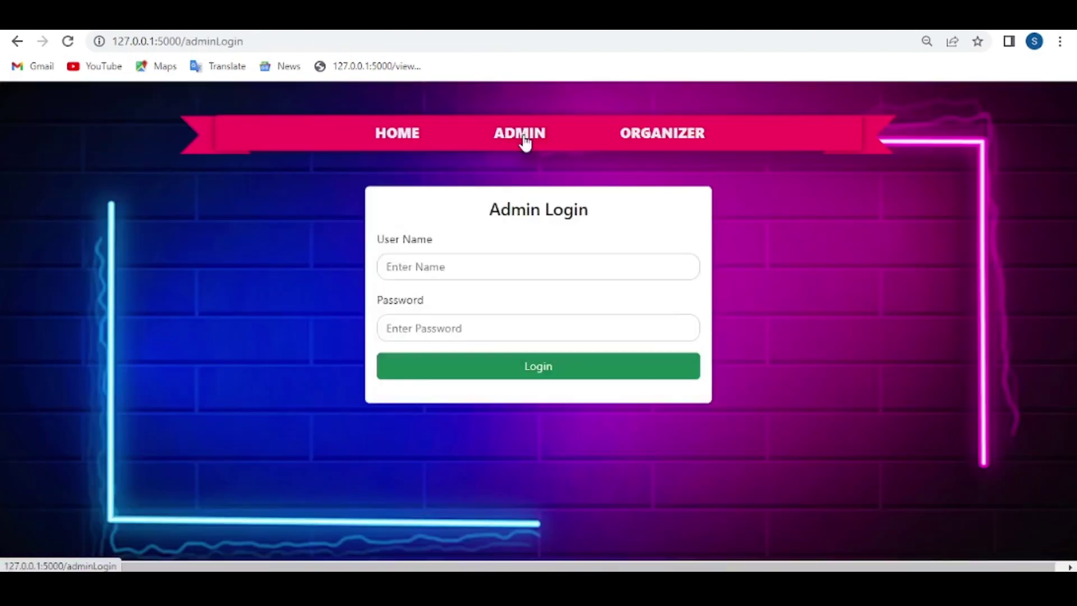
click(468, 269)
click(478, 308)
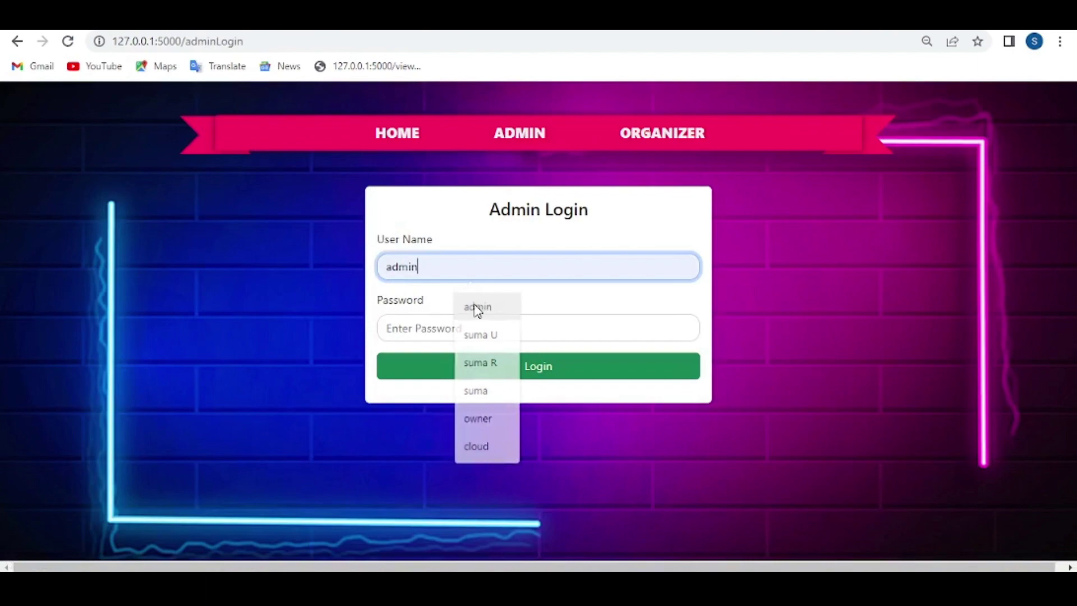
click(453, 335)
text(ad)
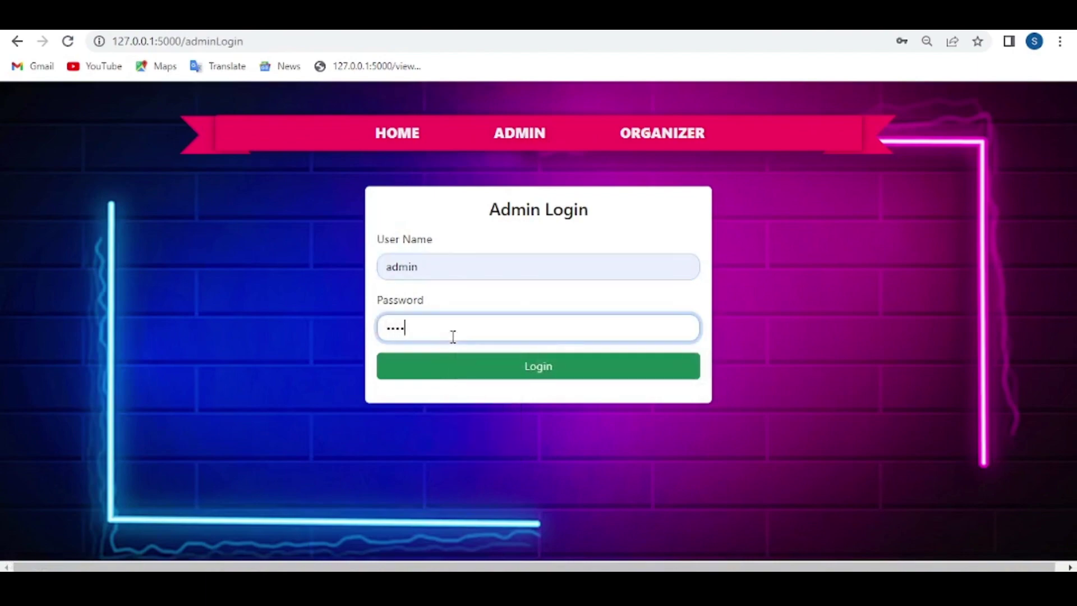
text(min)
click(540, 371)
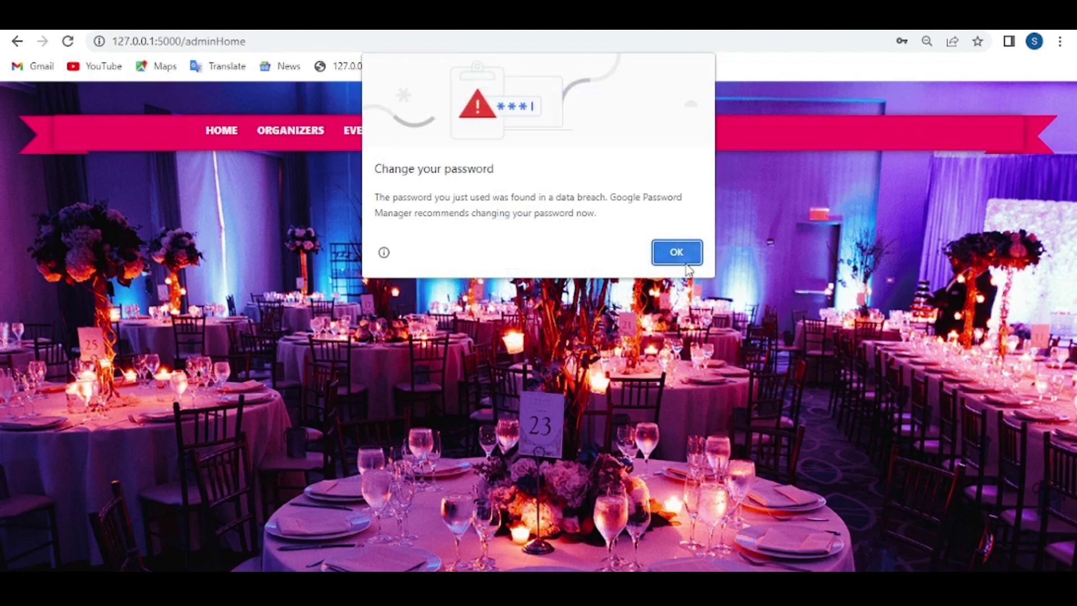
click(679, 250)
Open the Butterfly hall's bookings, check its Biryani food package, and return to the booking details.
click(393, 133)
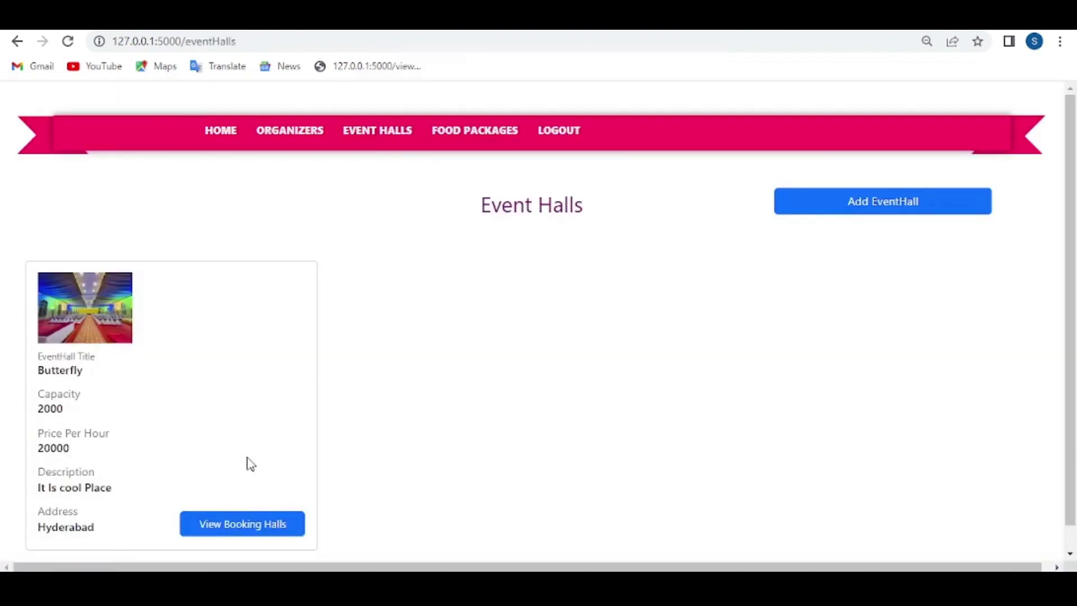
click(241, 524)
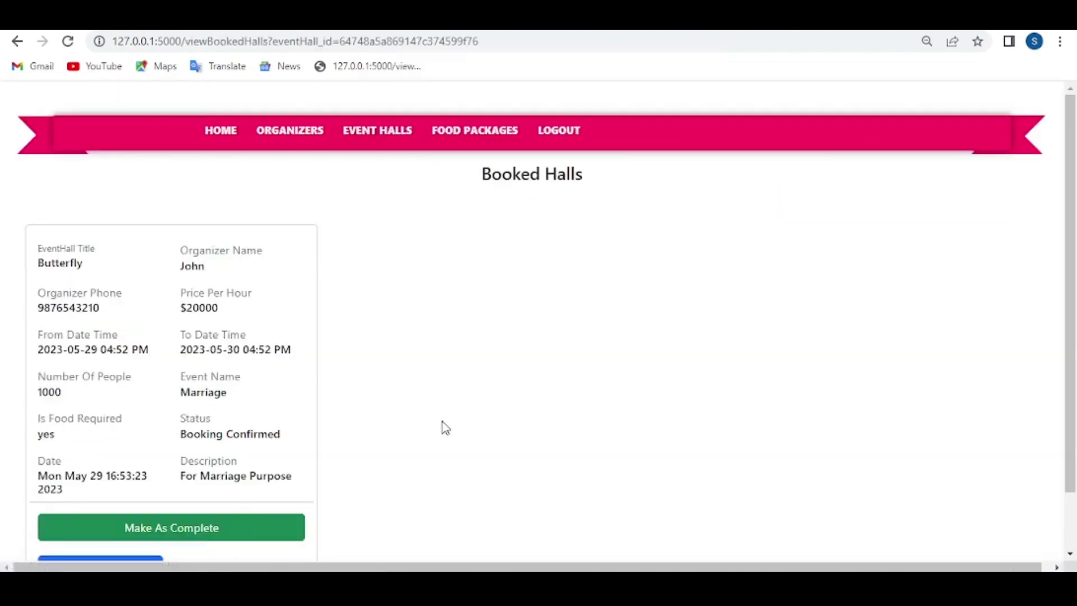
scroll(443, 428, down, 2)
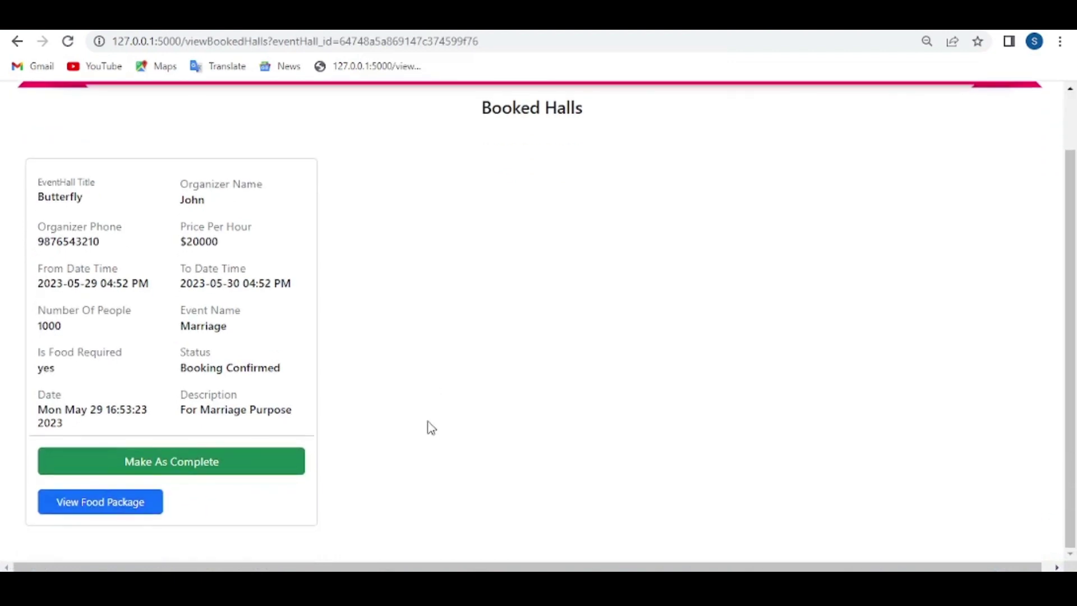
click(91, 508)
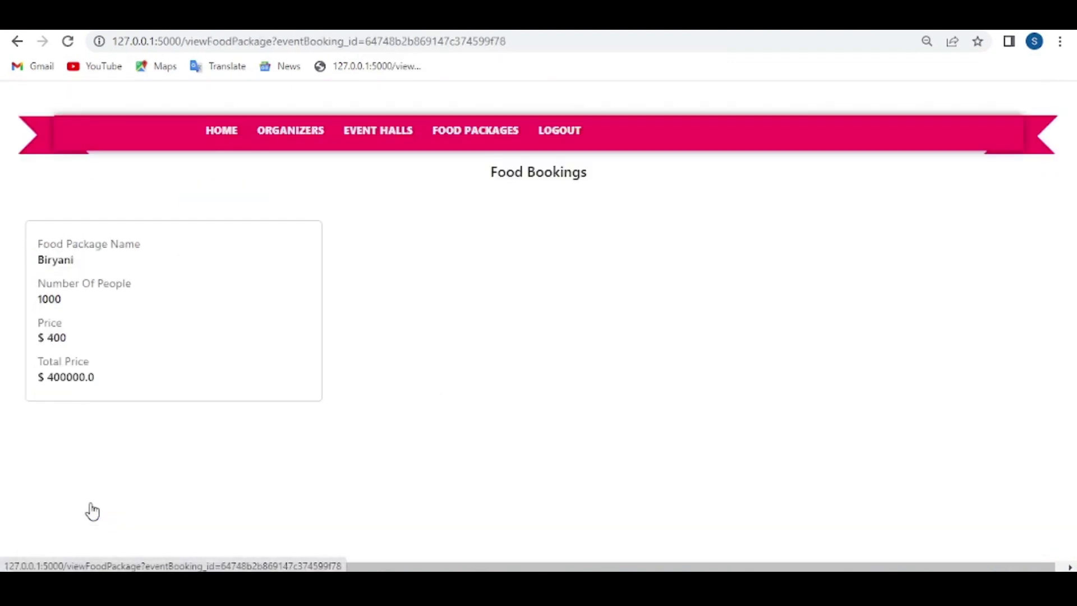
click(18, 42)
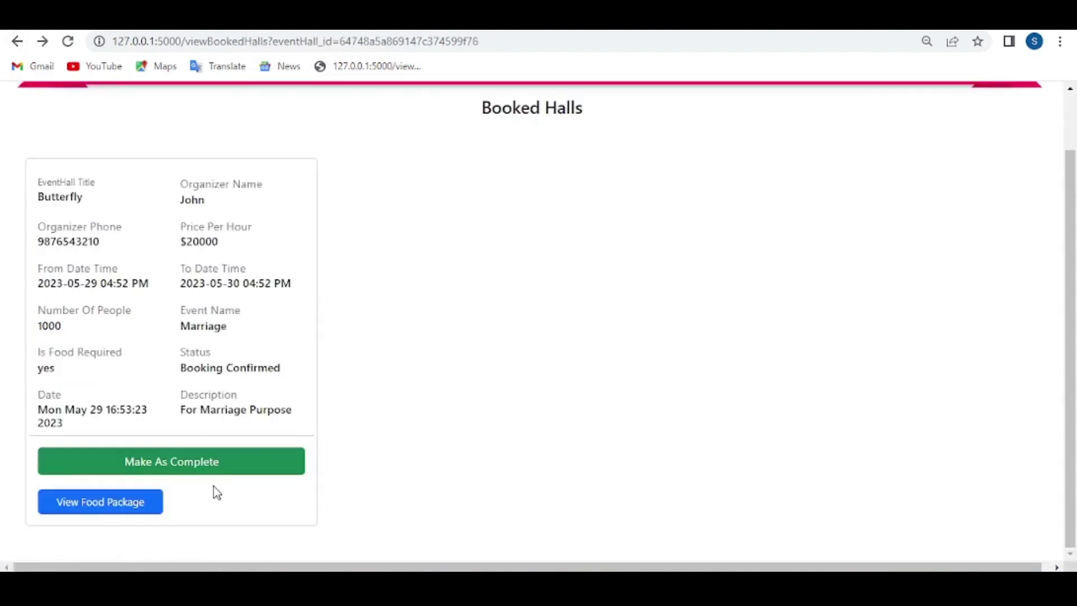
Mark the Butterfly marriage booking as Booking Completed, then log the admin out.
click(186, 474)
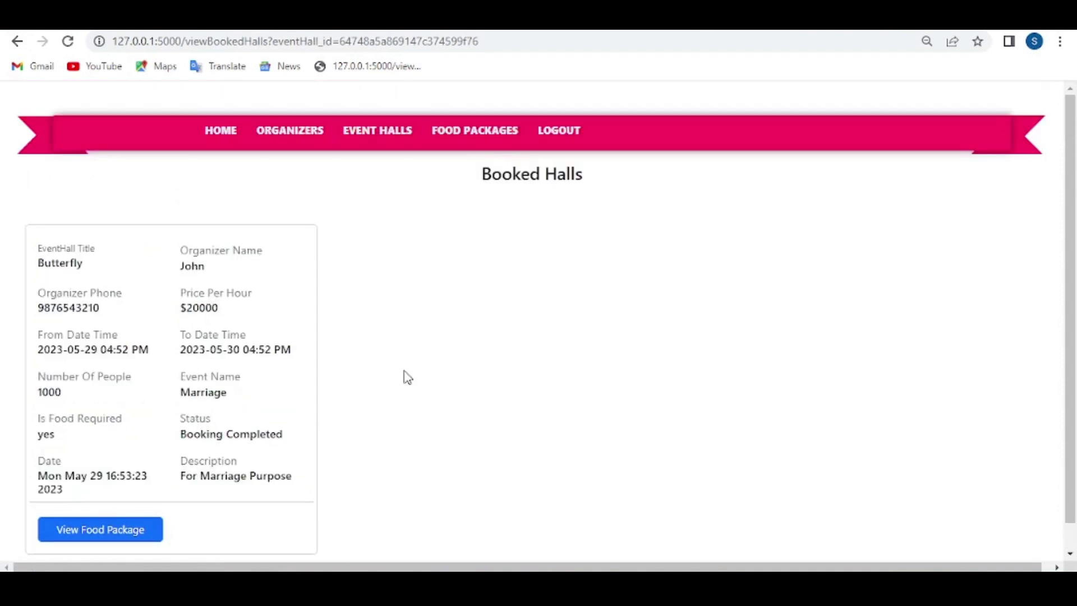
click(555, 133)
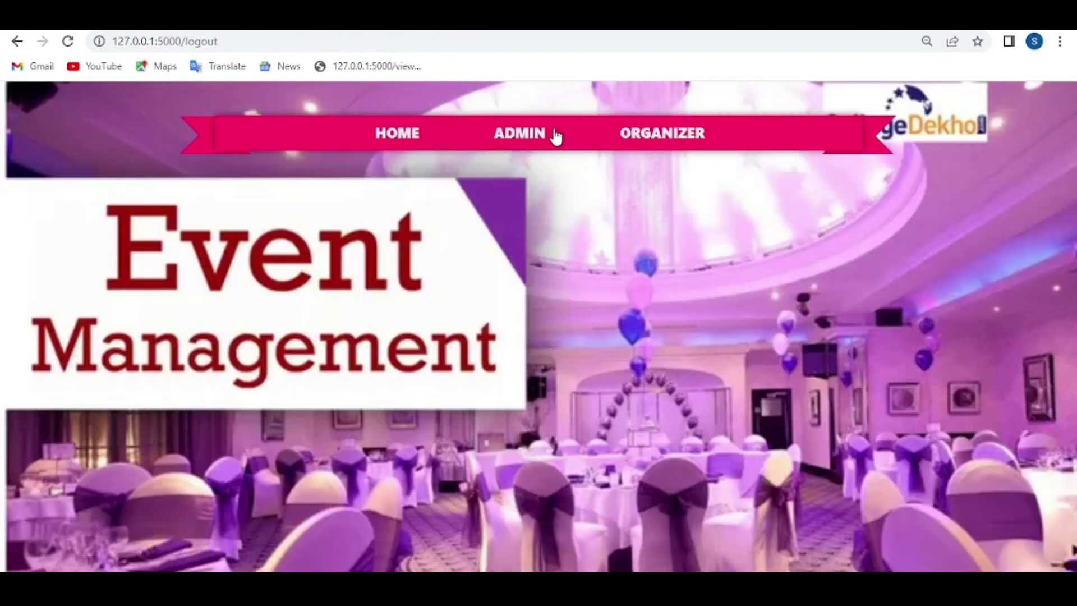